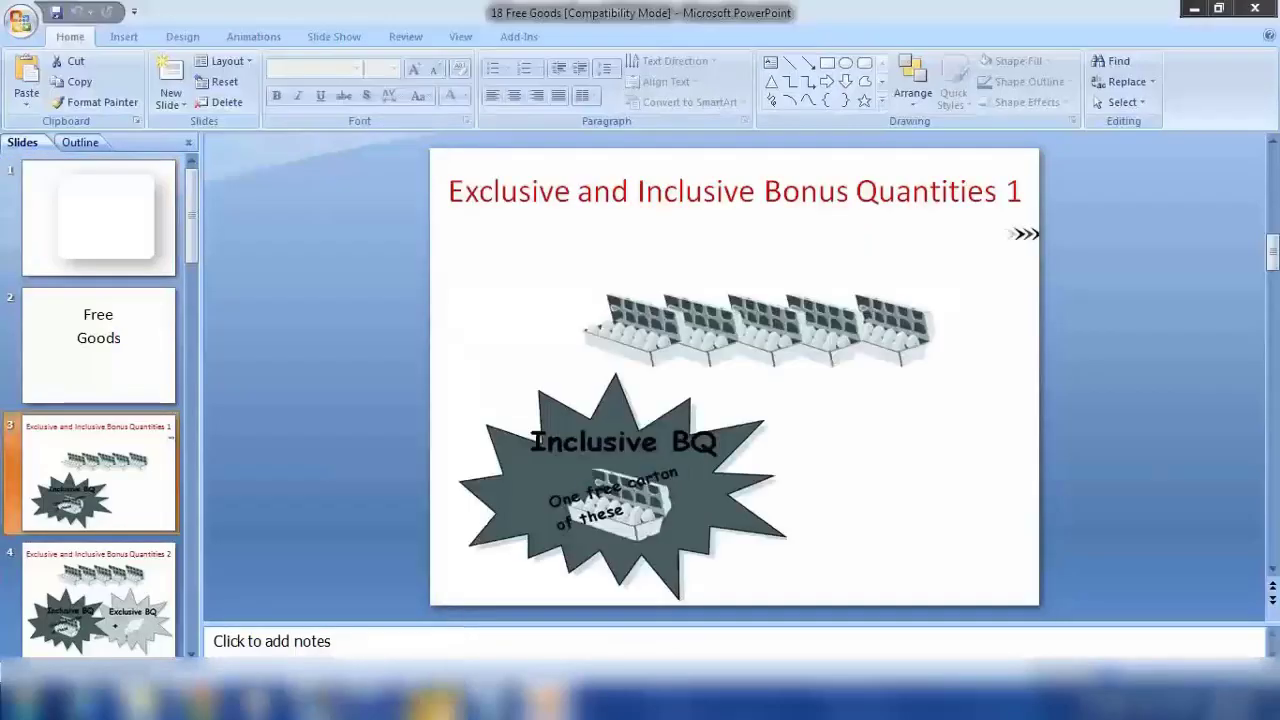
Step: Dismiss the referenced documents list and pass the availability check for item 10 P-109
mouse_move(425, 695)
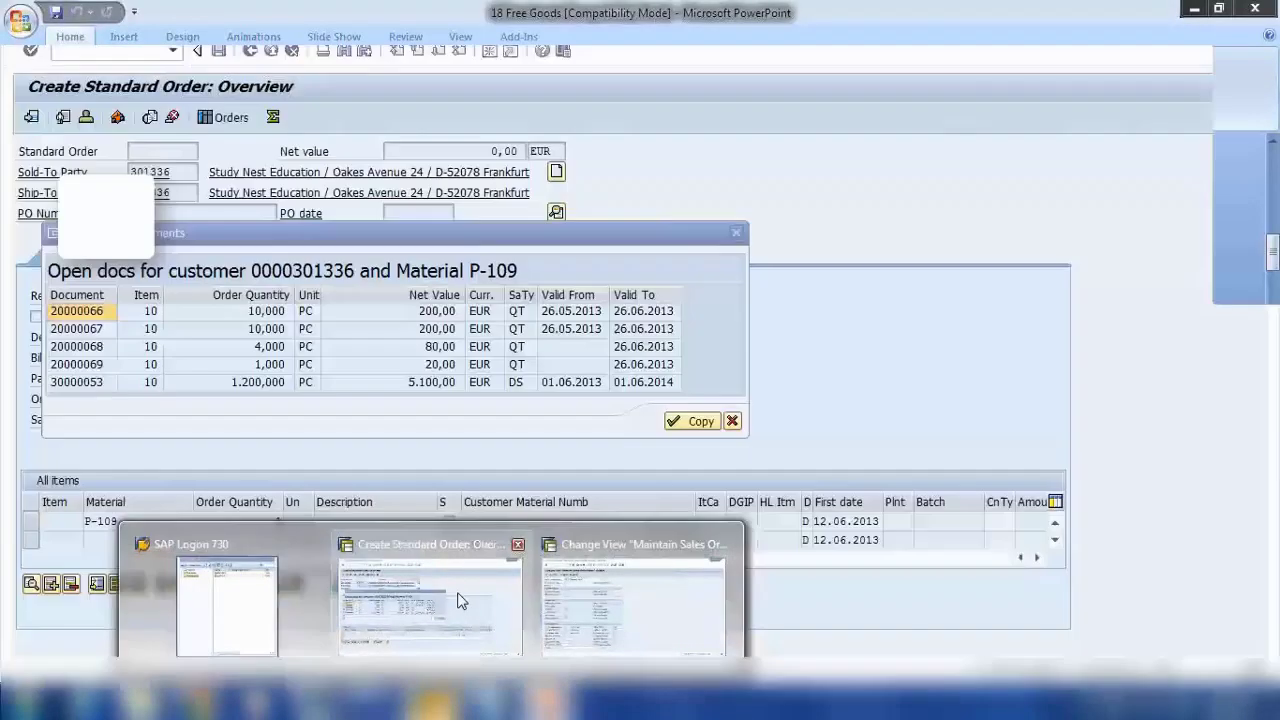
left_click(430, 600)
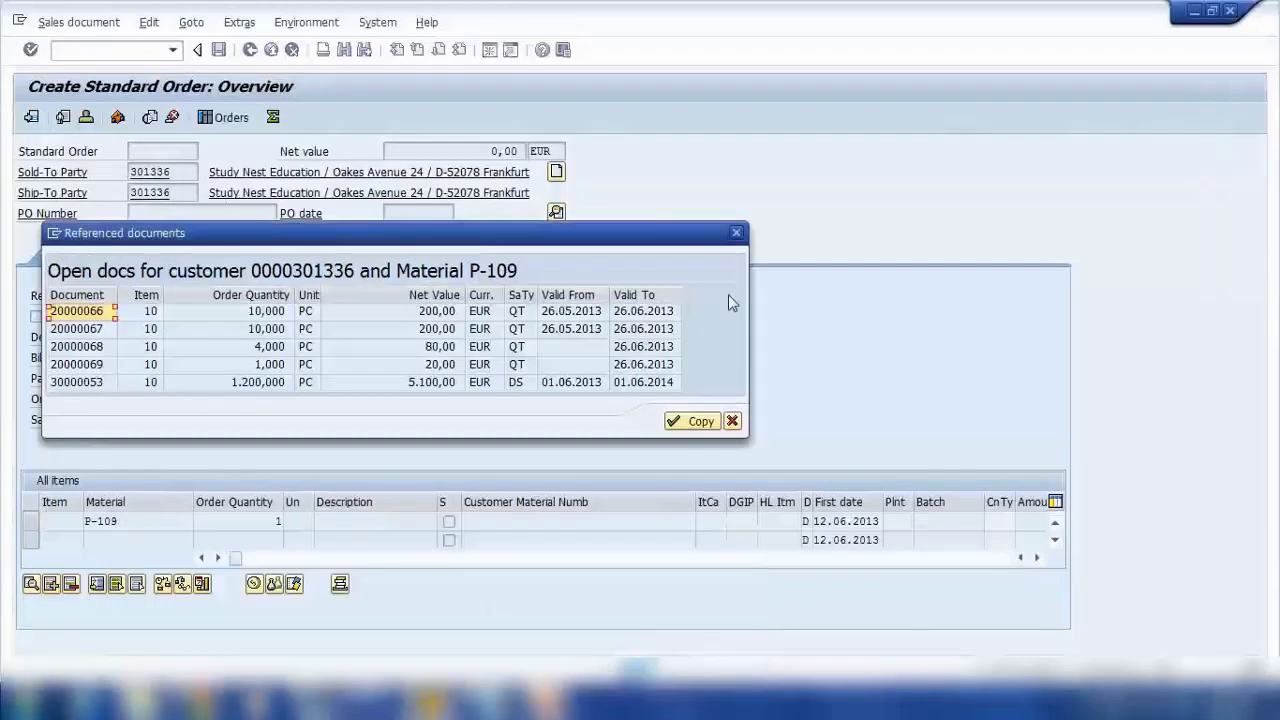
left_click(738, 235)
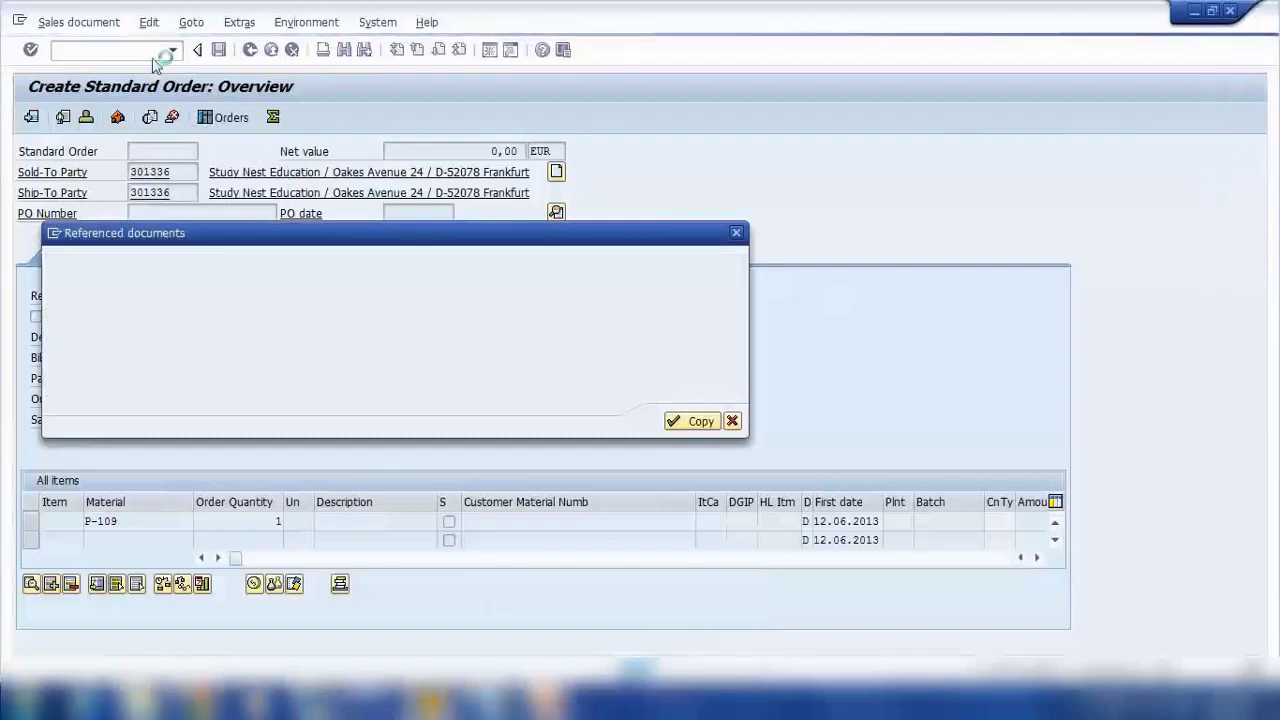
left_click(50, 117)
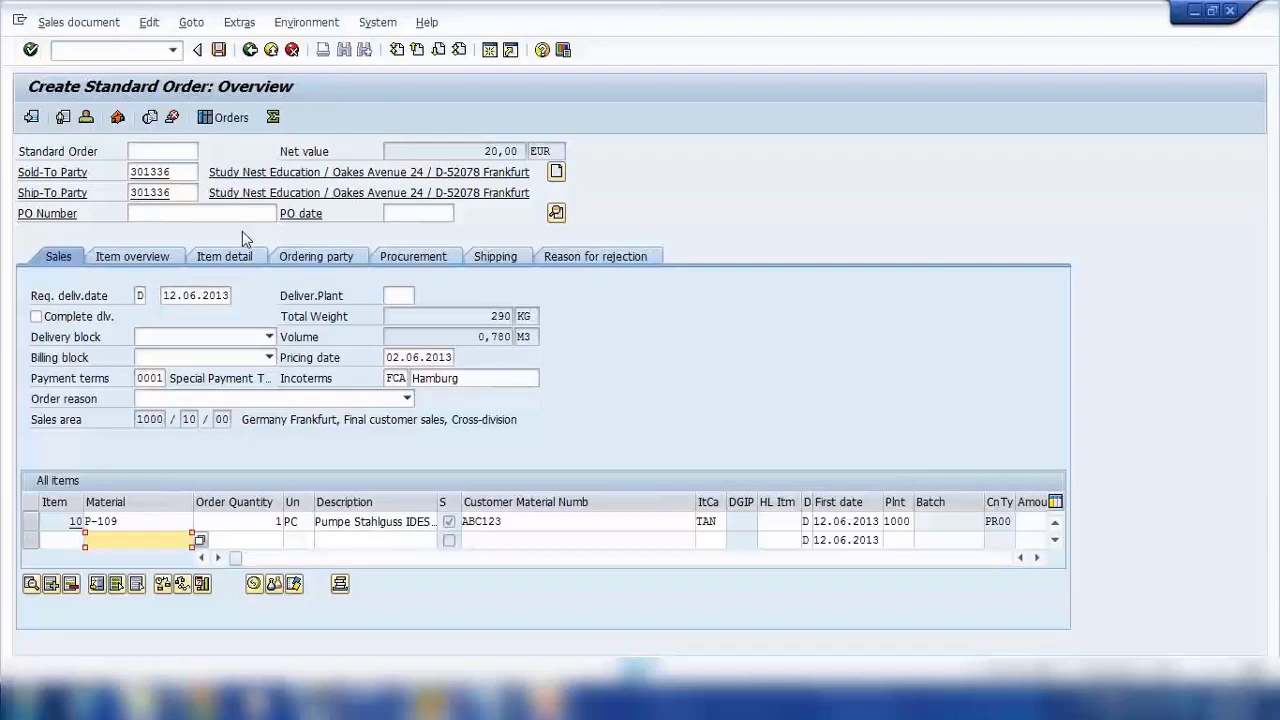
Step: Add material P-1091 with order quantity 1 as item 20 and pass the availability check
type("p")
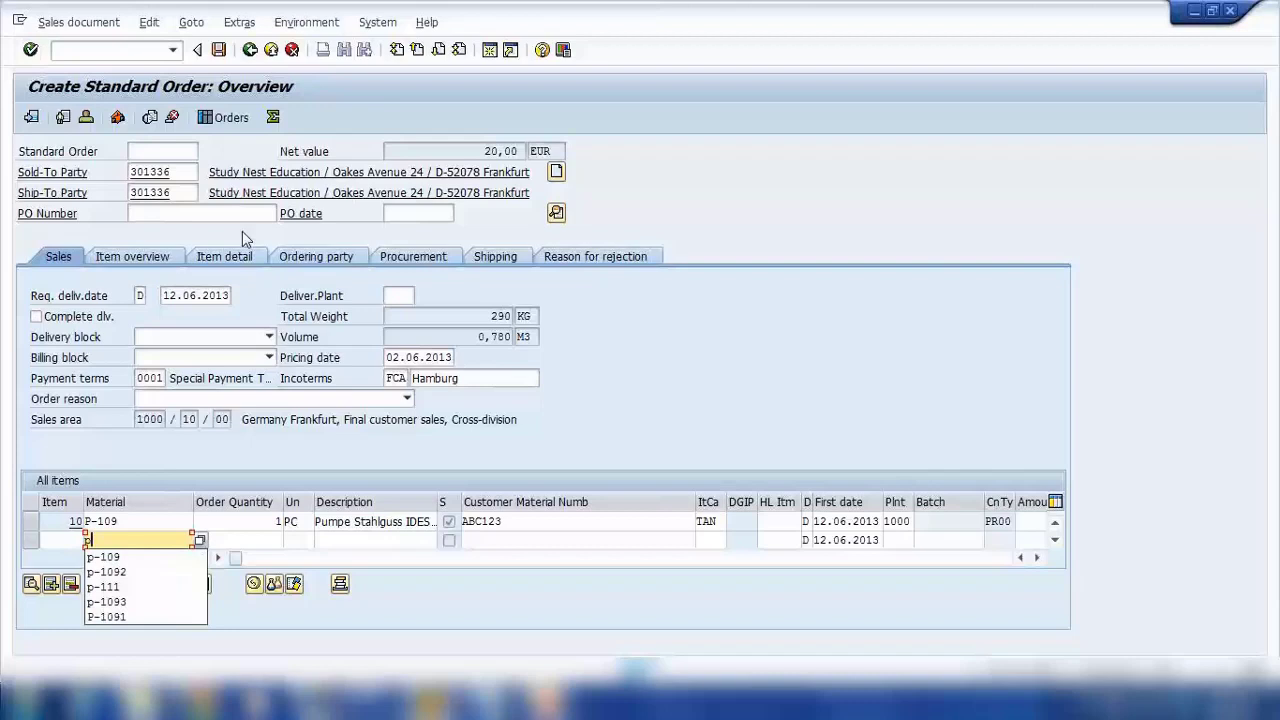
type("-1091")
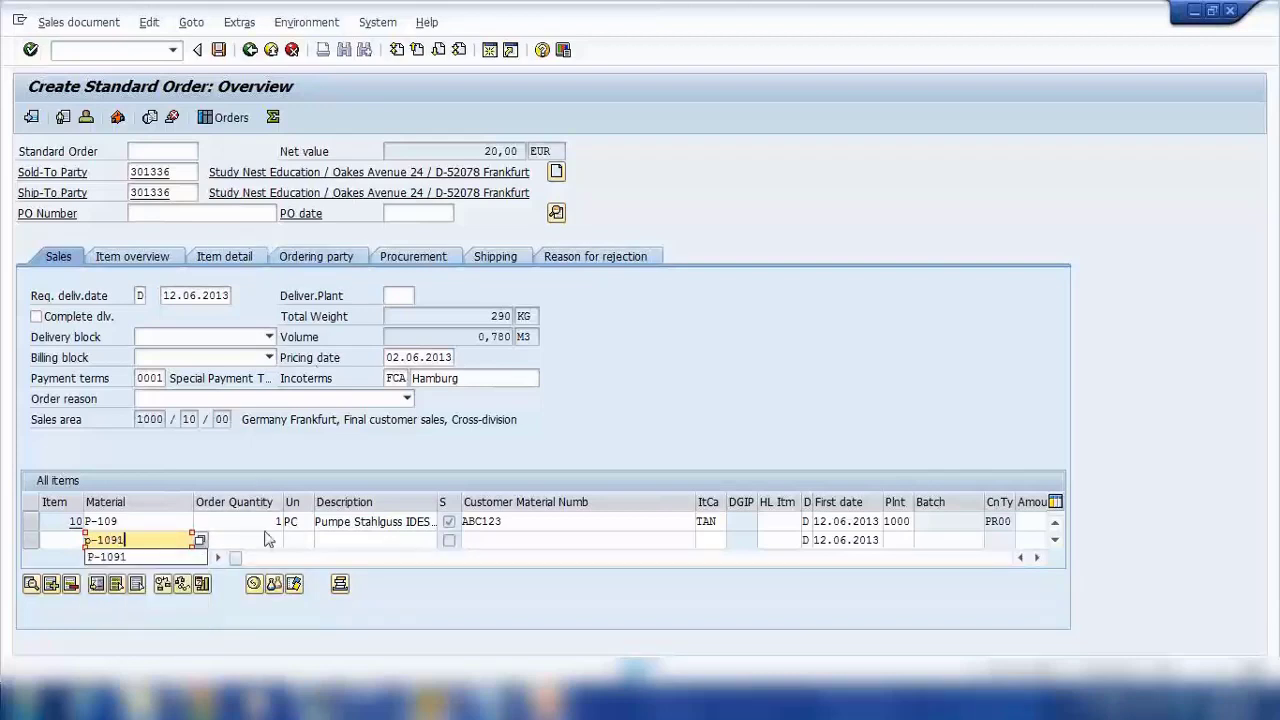
left_click(268, 540)
type("1")
key("Return")
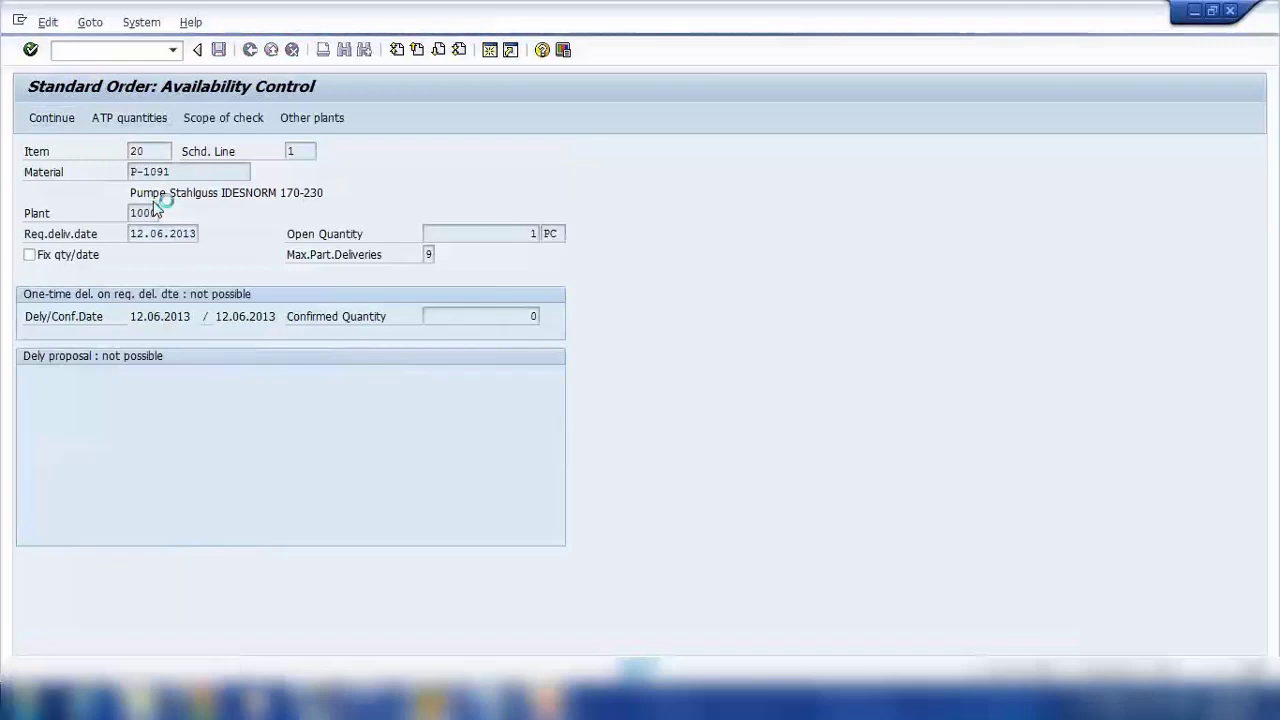
key("Return")
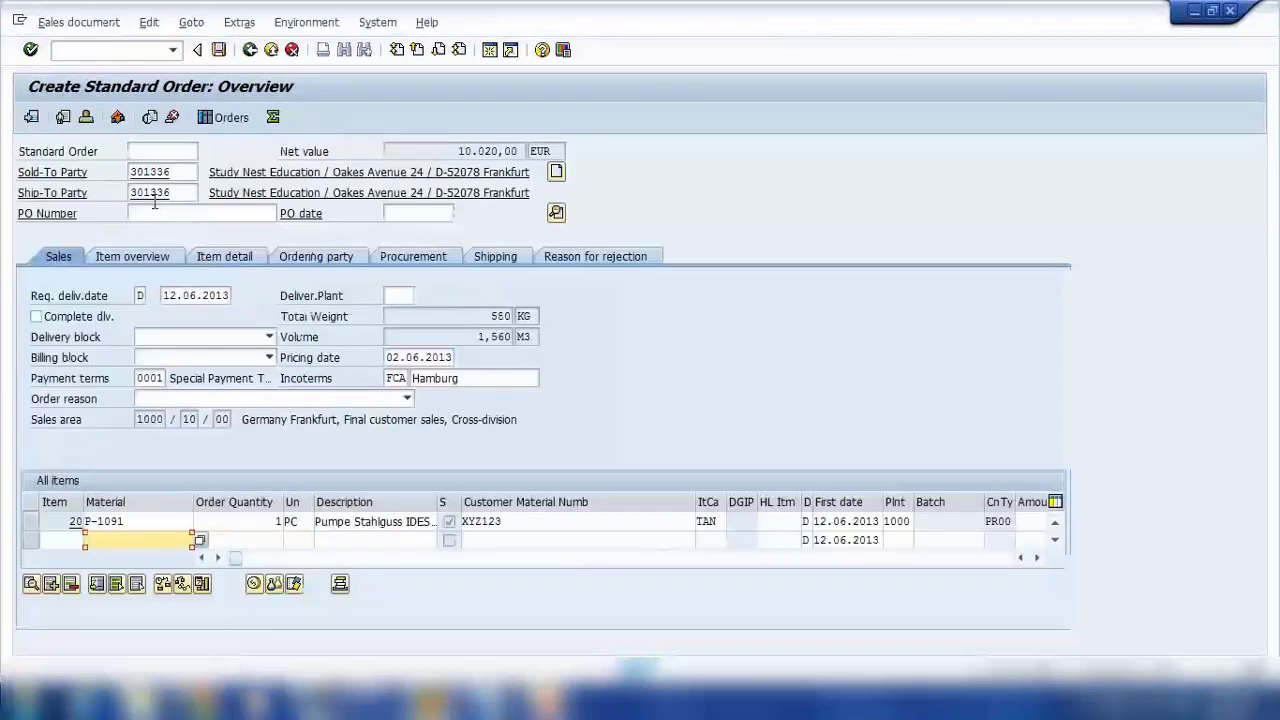
Step: Review item 10's material P-109 and the order's net value of 10.020,00
left_click(1055, 521)
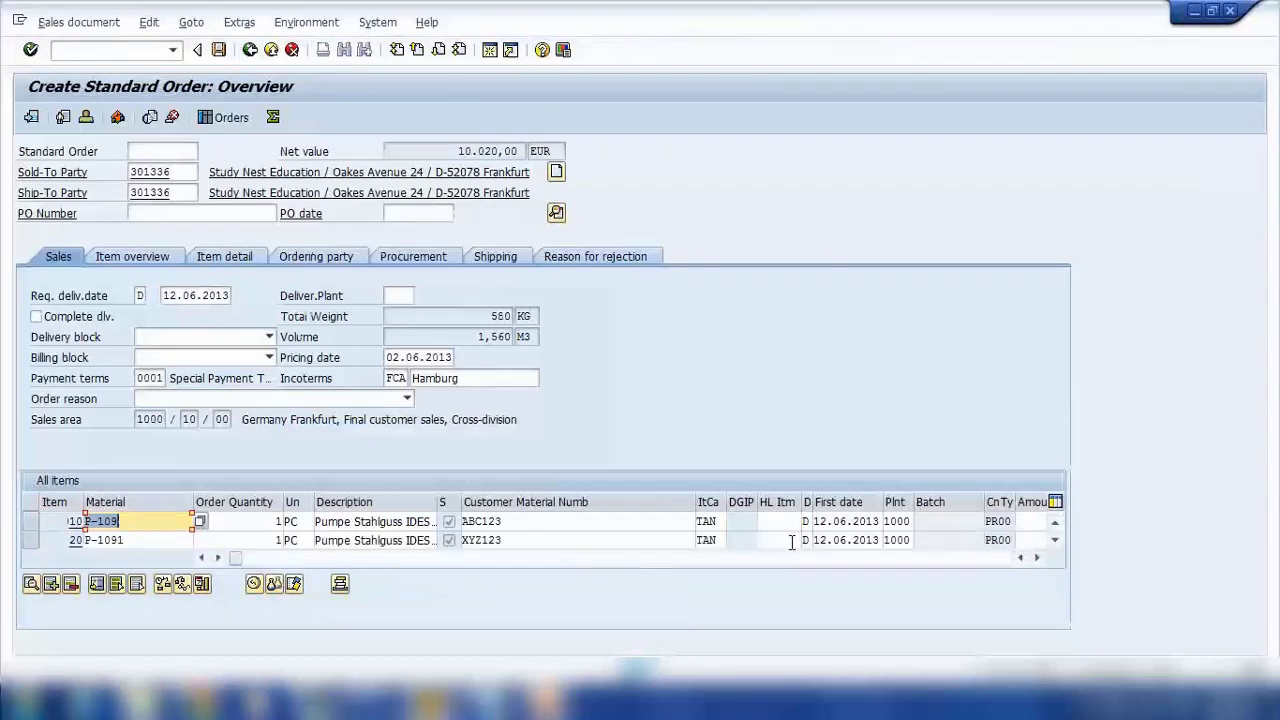
left_click(706, 540)
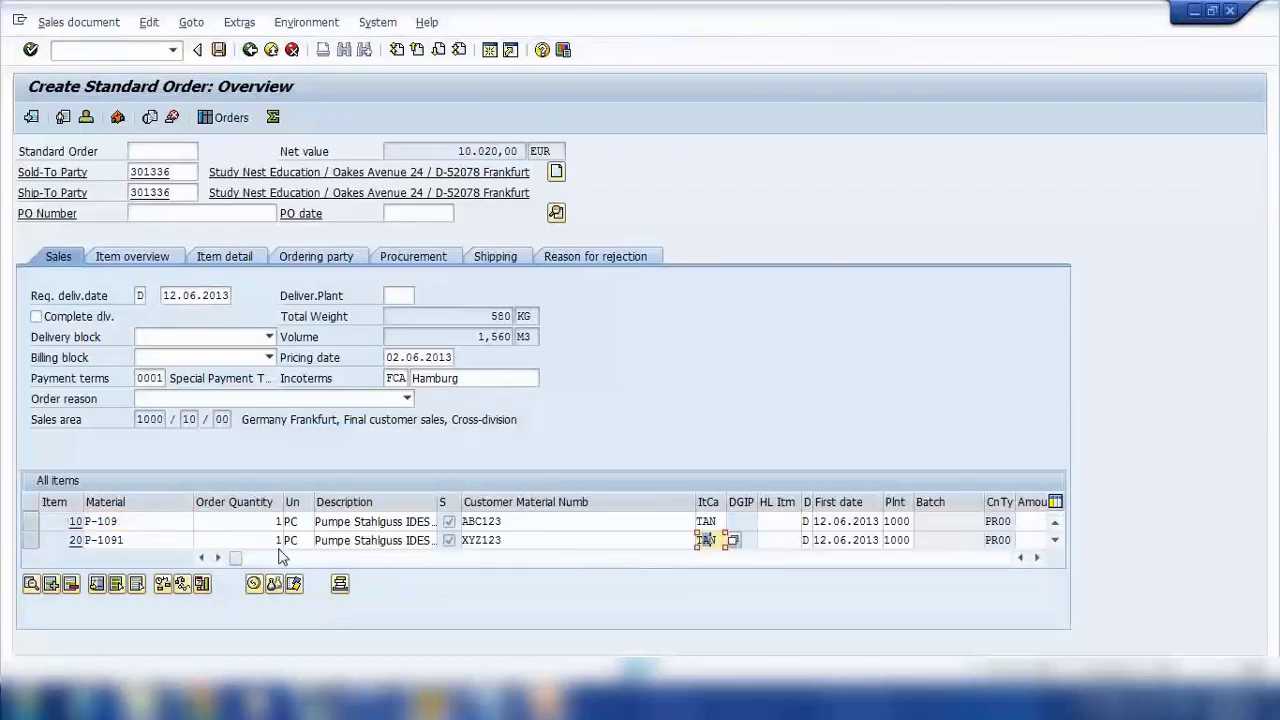
double_click(108, 521)
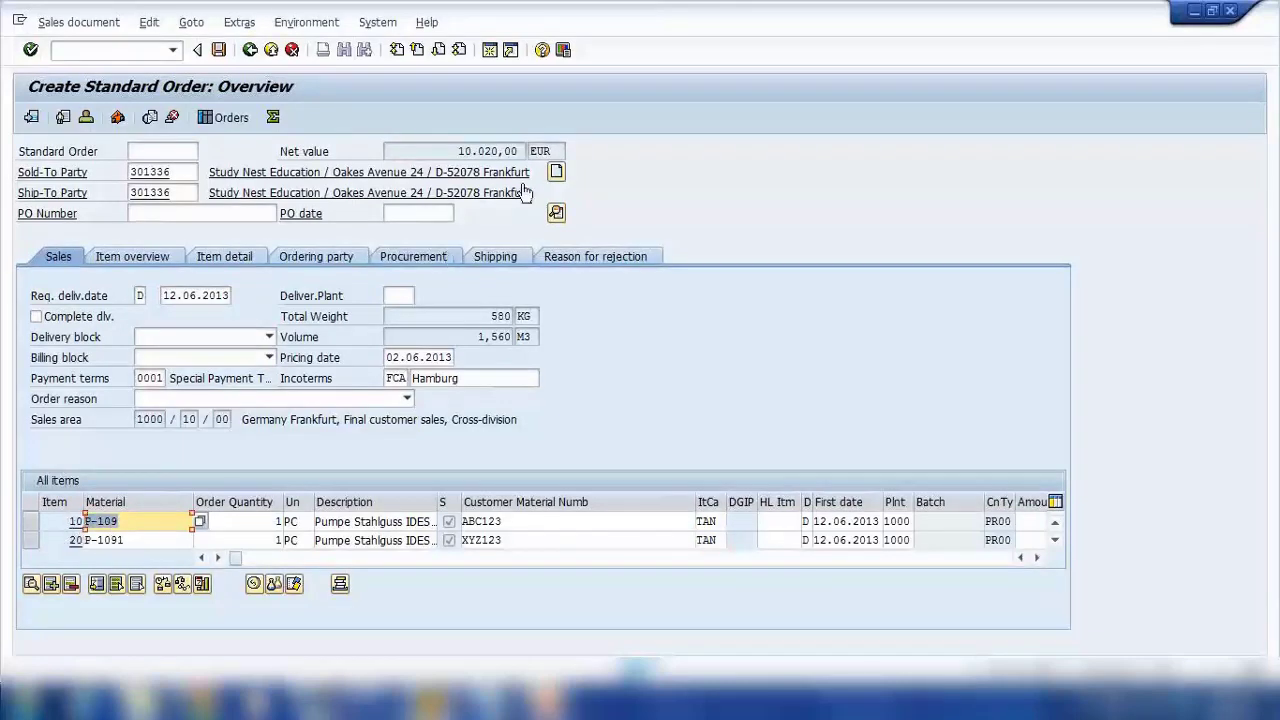
double_click(448, 151)
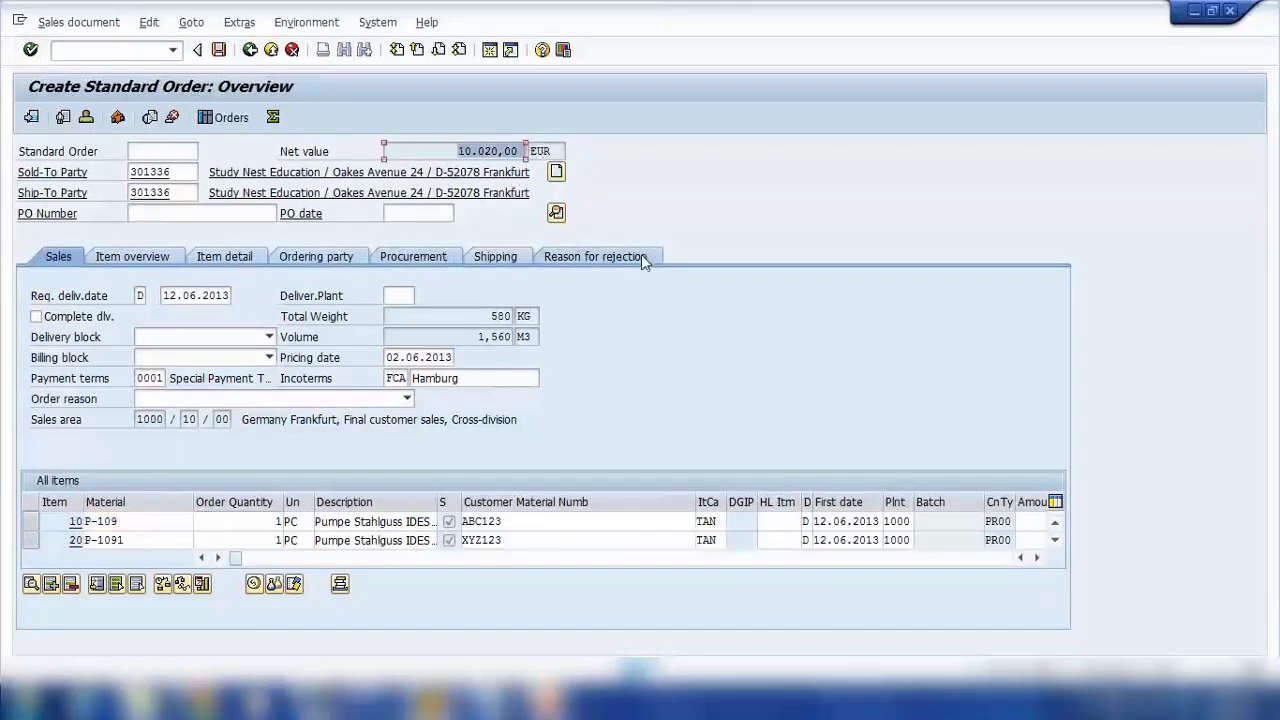
Step: Set item 20's item category to TANN Free of Charge Item
double_click(718, 540)
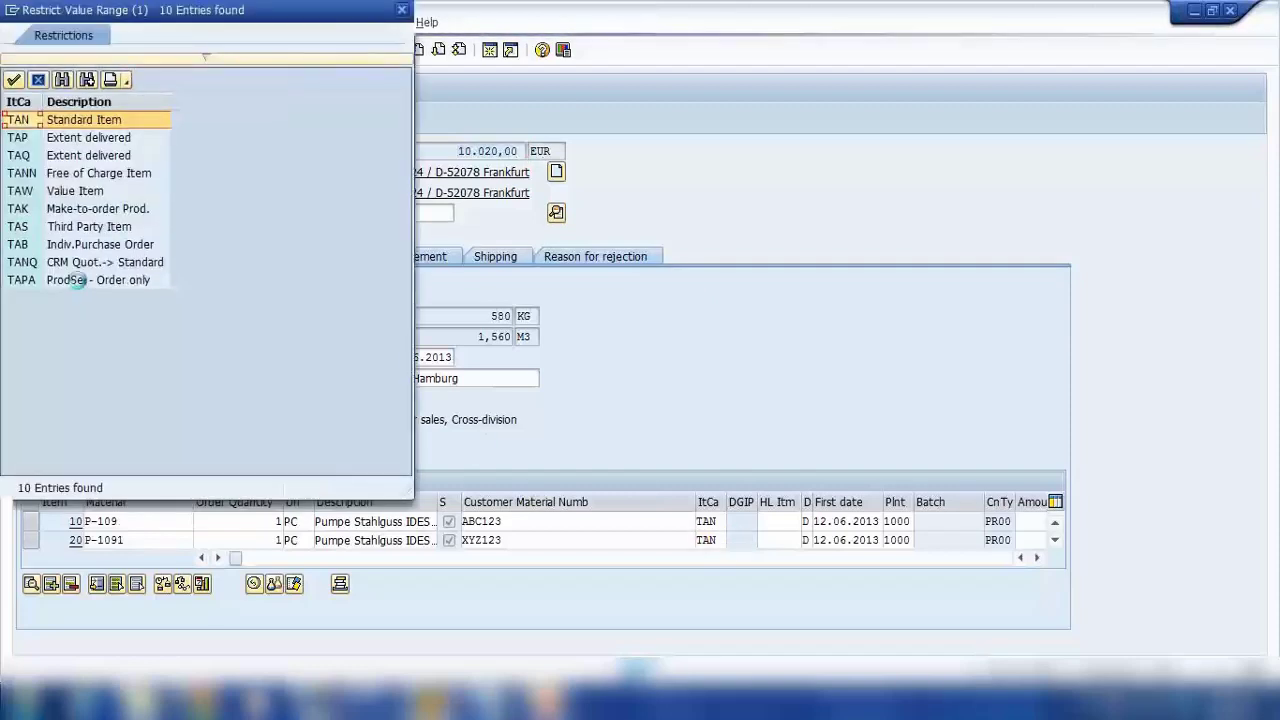
left_click(104, 178)
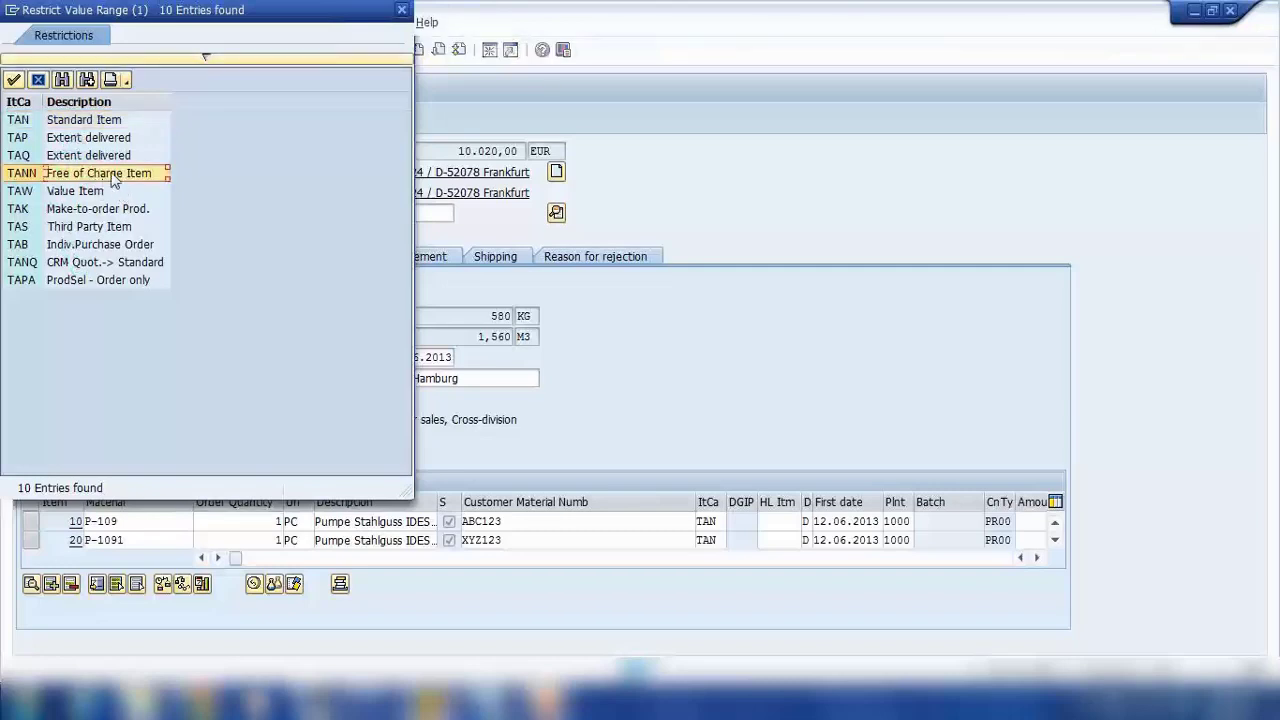
key("Return")
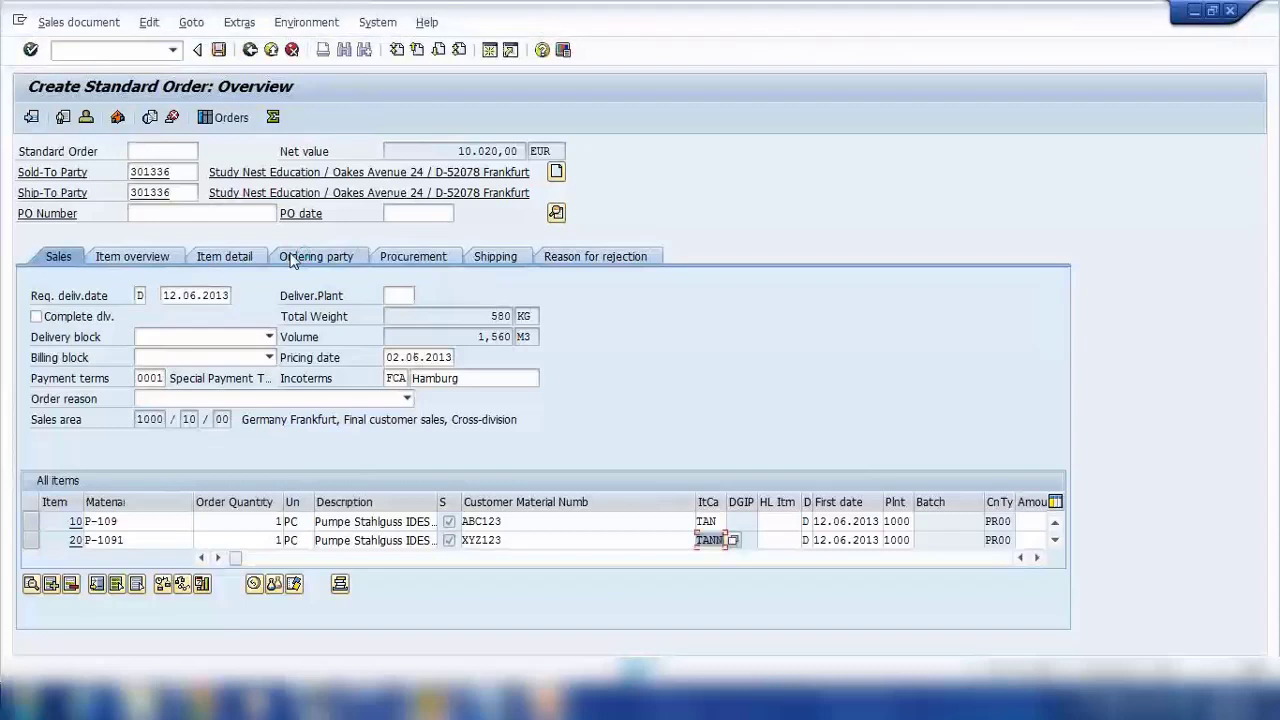
key("Return")
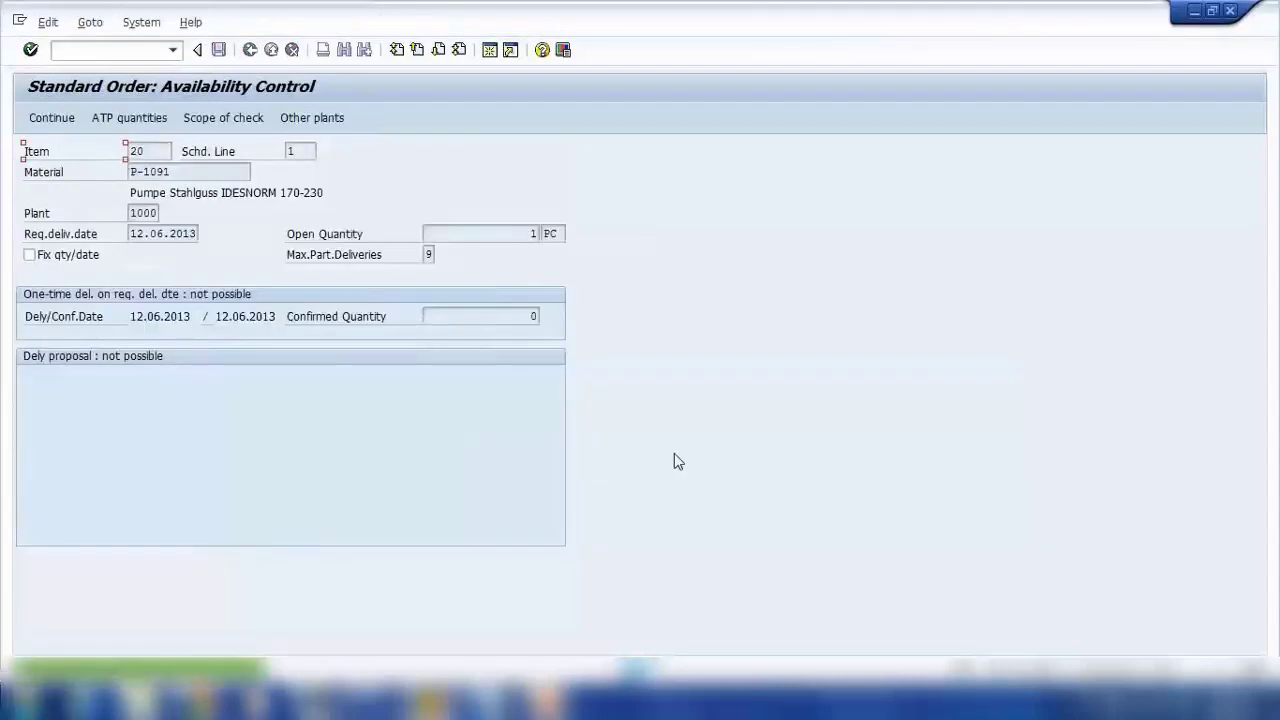
Step: Pass the availability check and accept new pricing, dropping net value to 20,00 EUR
left_click(50, 119)
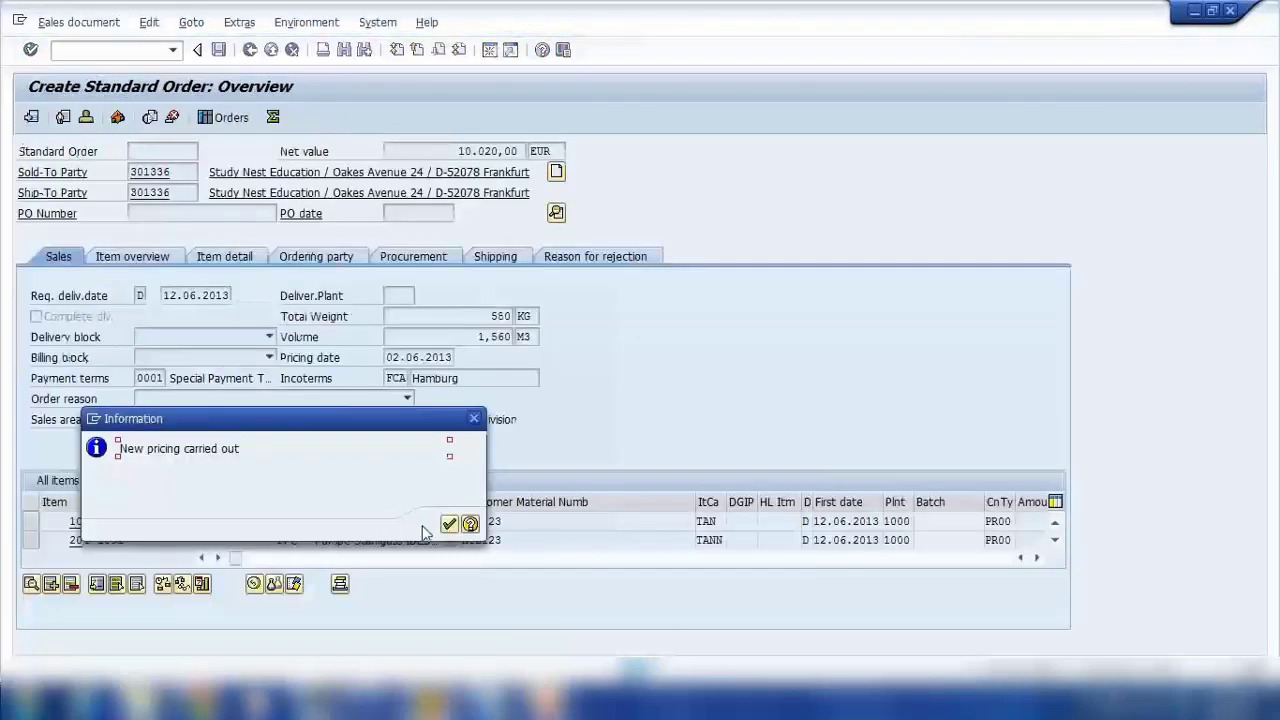
left_click(449, 524)
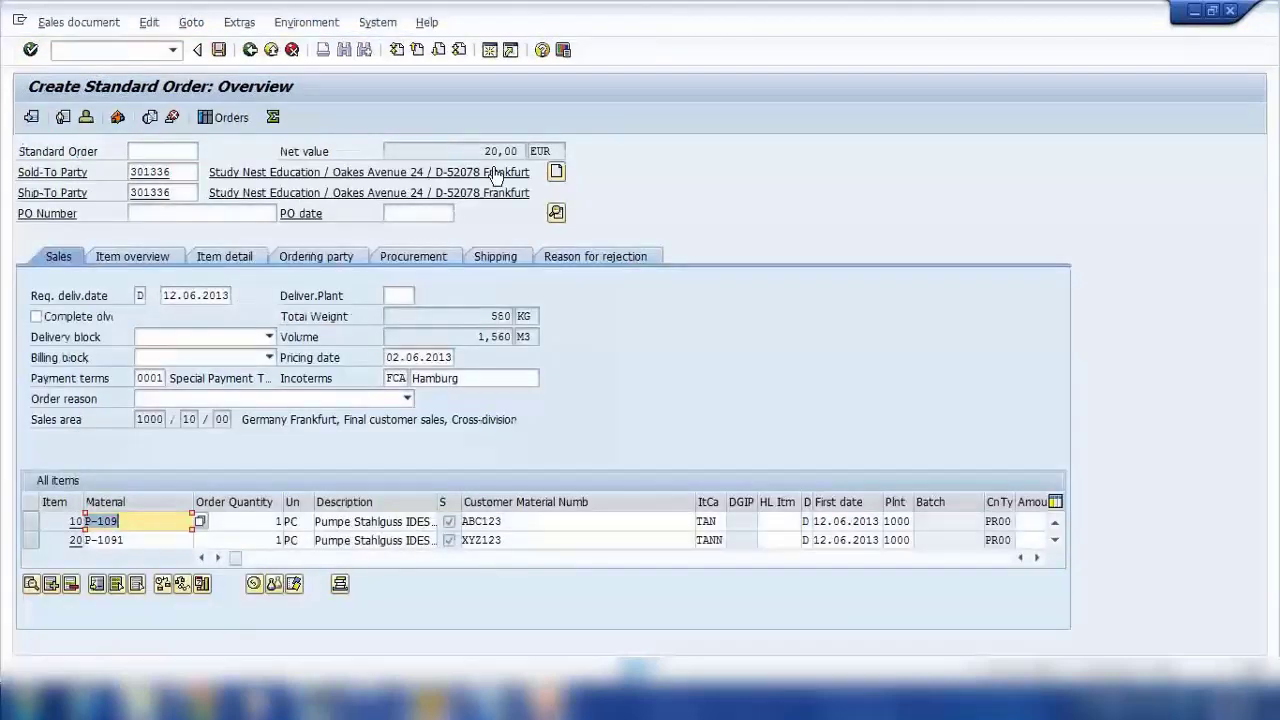
double_click(481, 151)
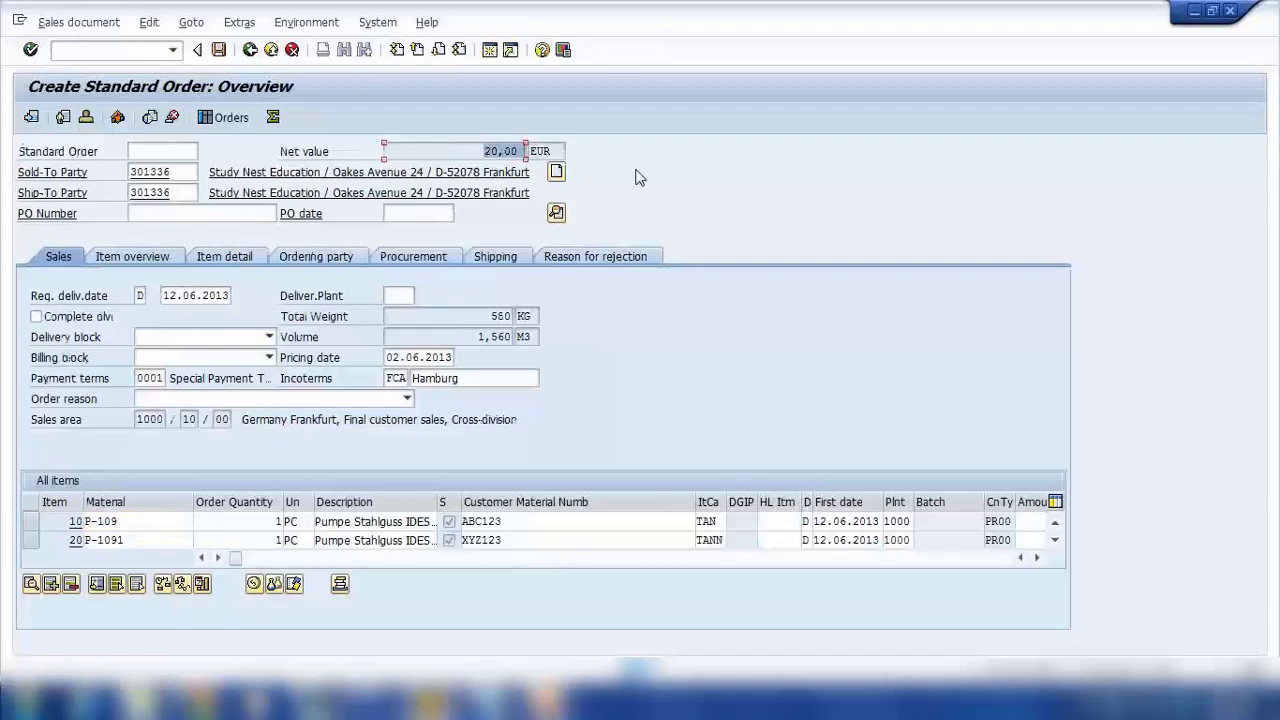
double_click(146, 540)
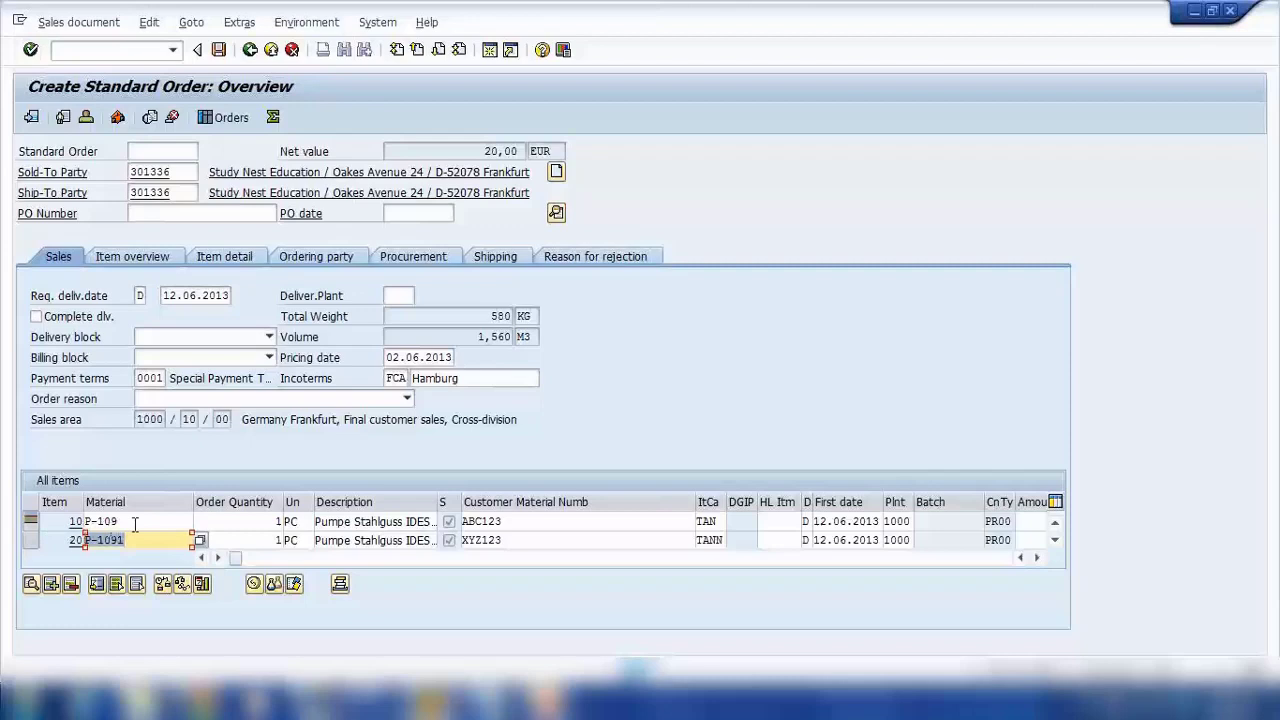
Step: Review item 10's material P-109 and item 20's TANN category
double_click(136, 521)
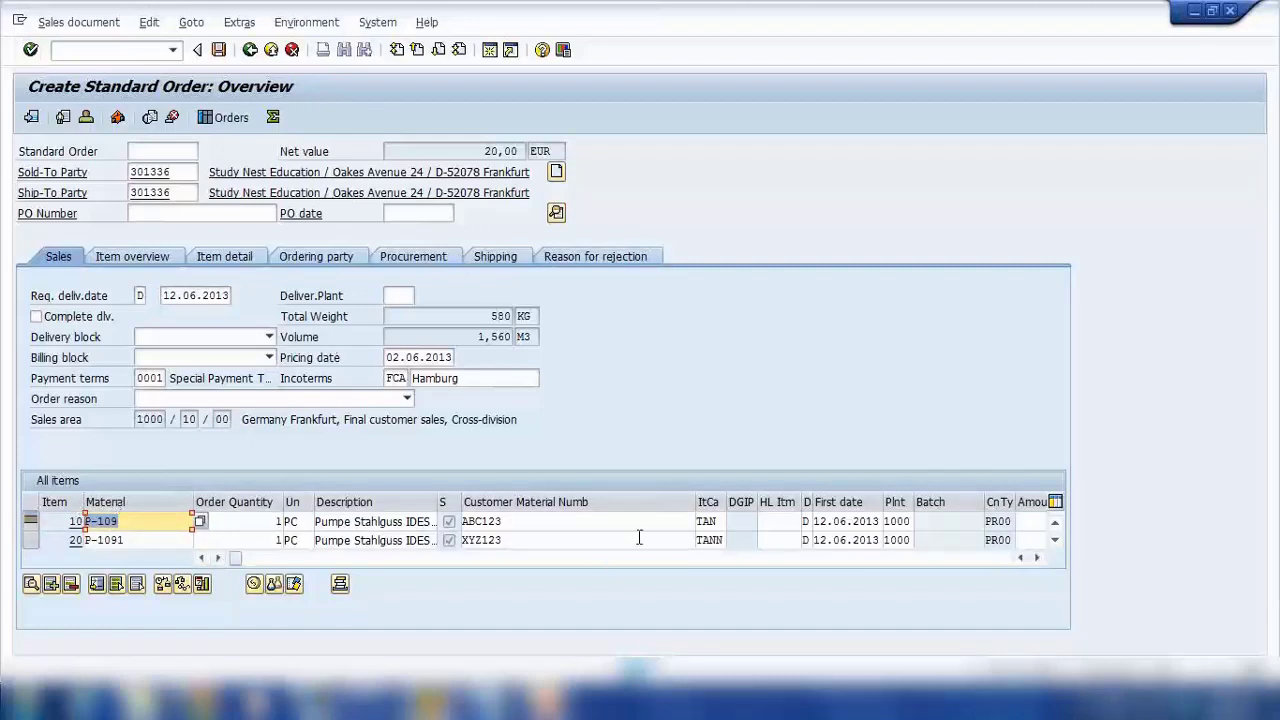
double_click(707, 540)
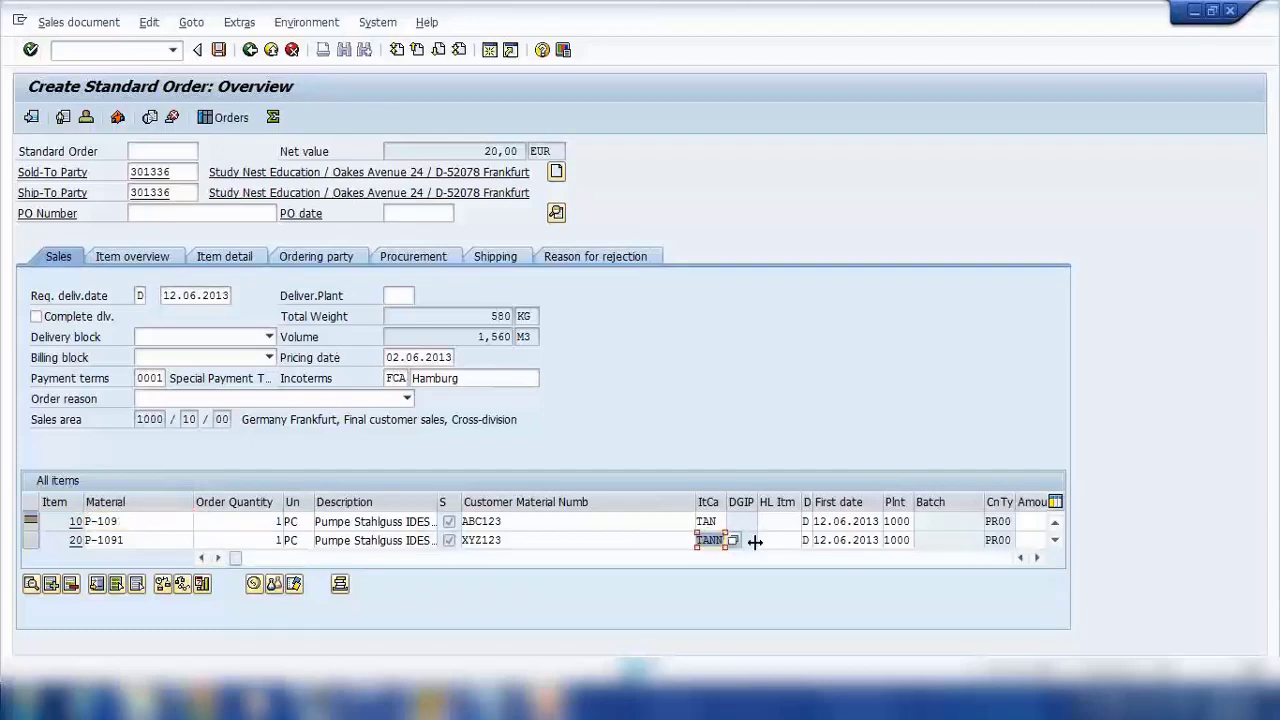
left_click(1037, 558)
left_click(1037, 558)
left_click(1037, 558)
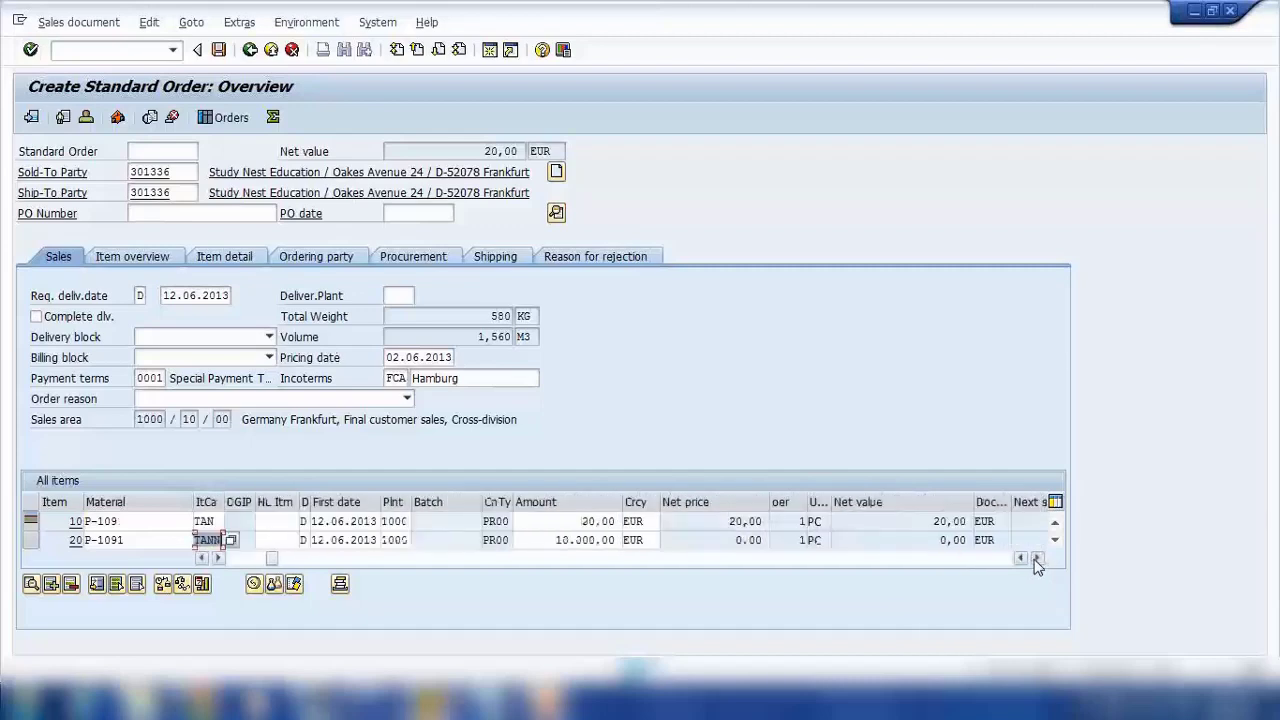
Step: Check item 20's amount of 10.000,00, net price 0,00 and TANN category
double_click(505, 540)
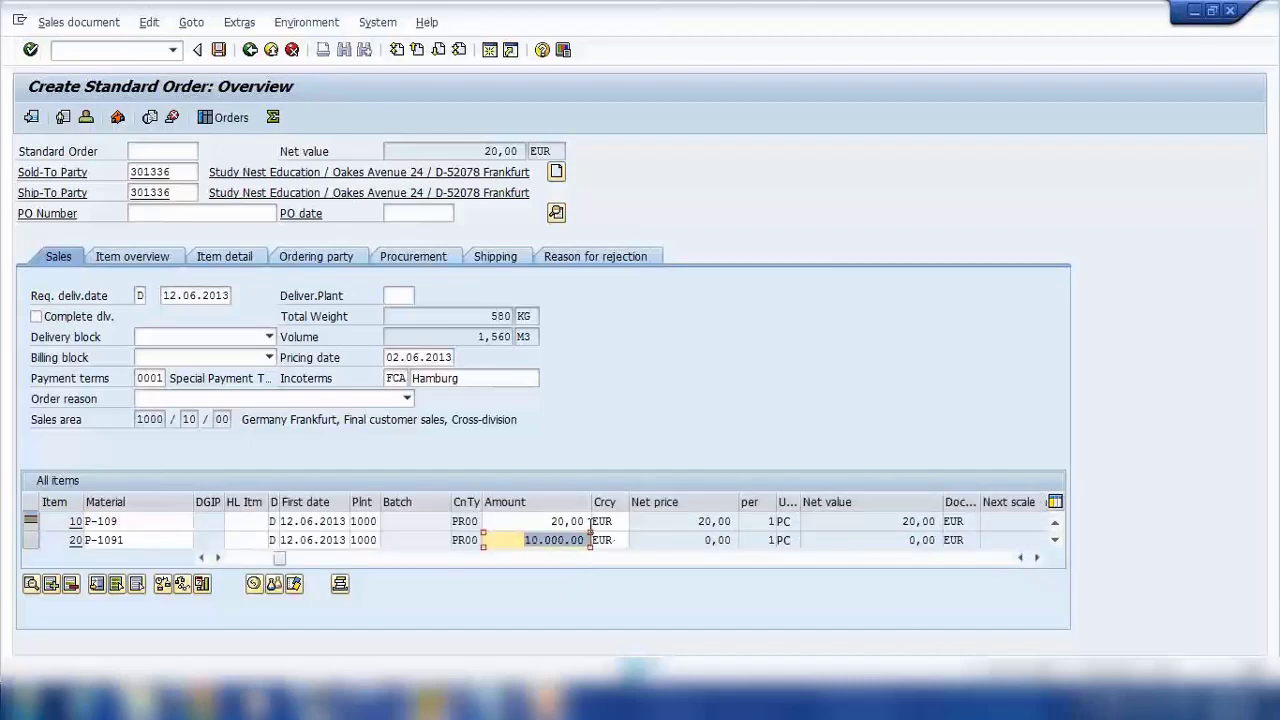
double_click(698, 542)
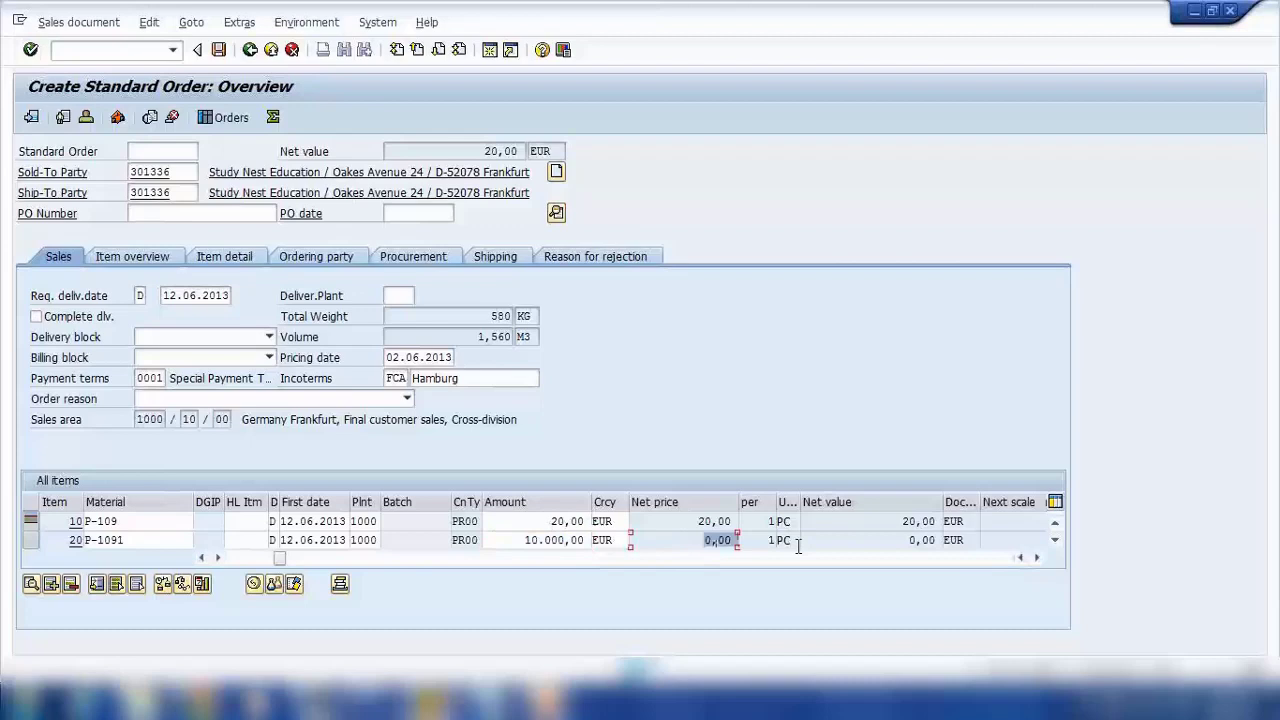
left_click(202, 558)
left_click(202, 558)
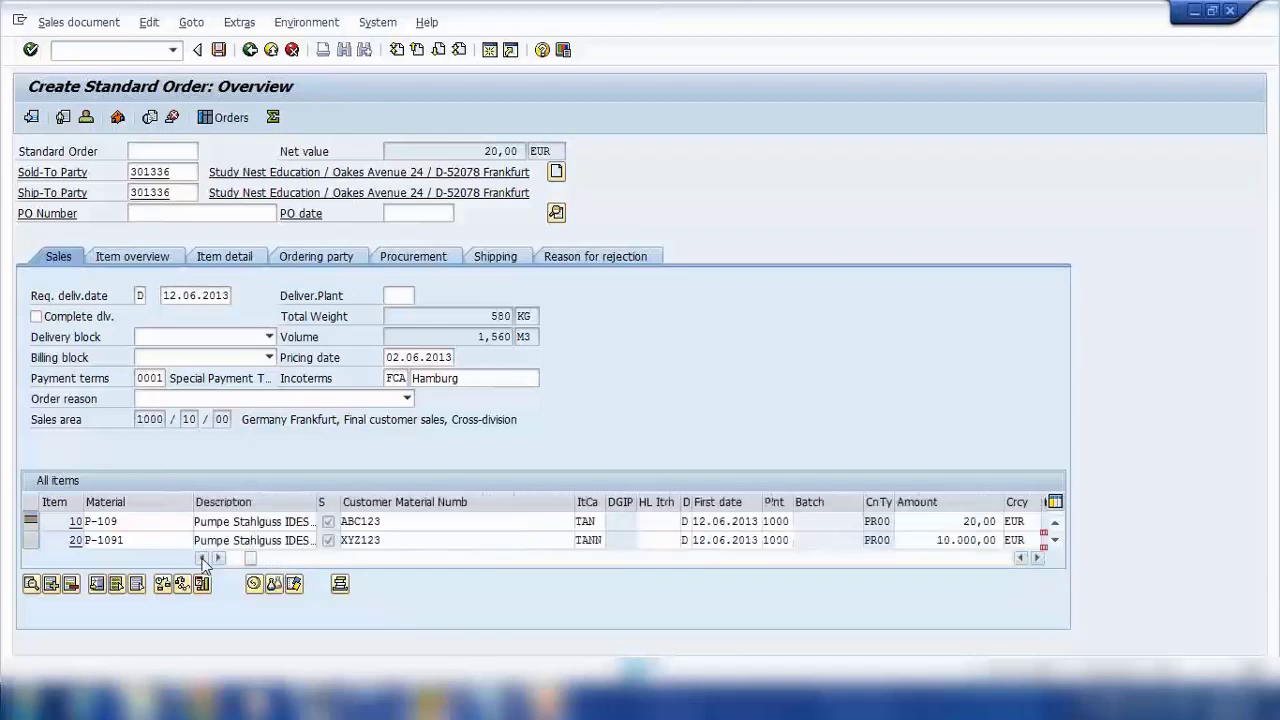
left_click(202, 558)
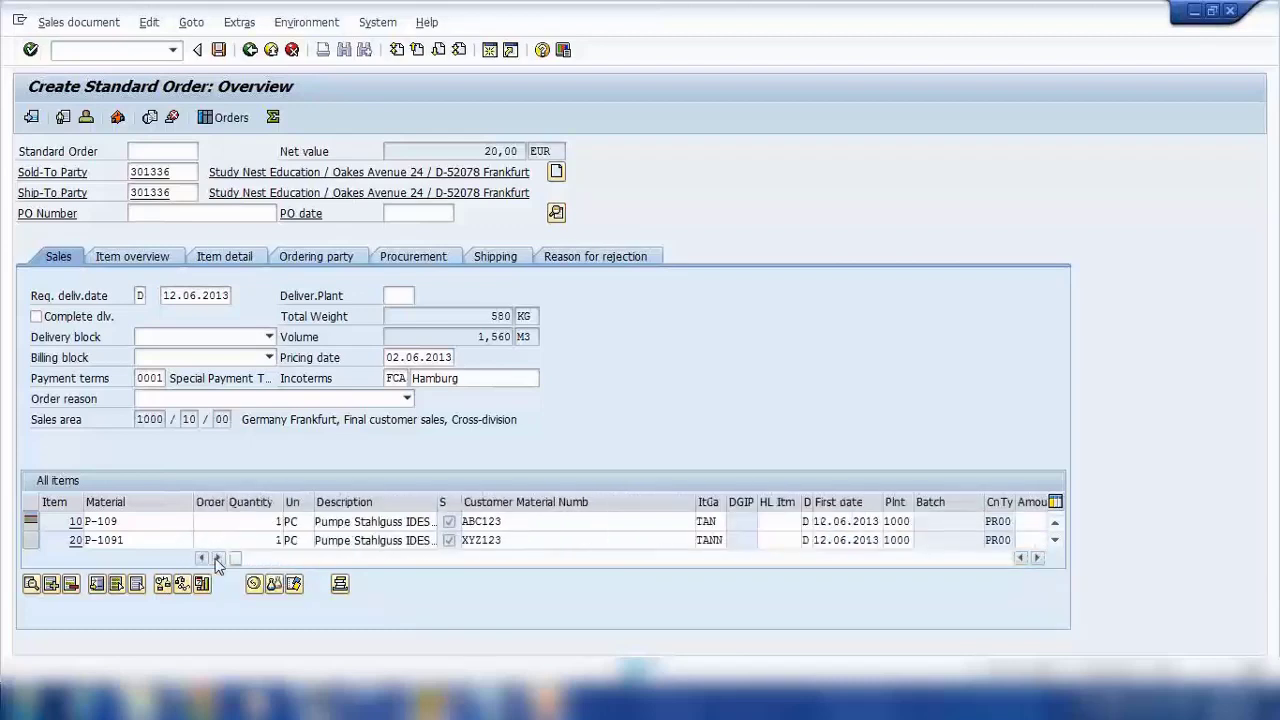
left_click(698, 540)
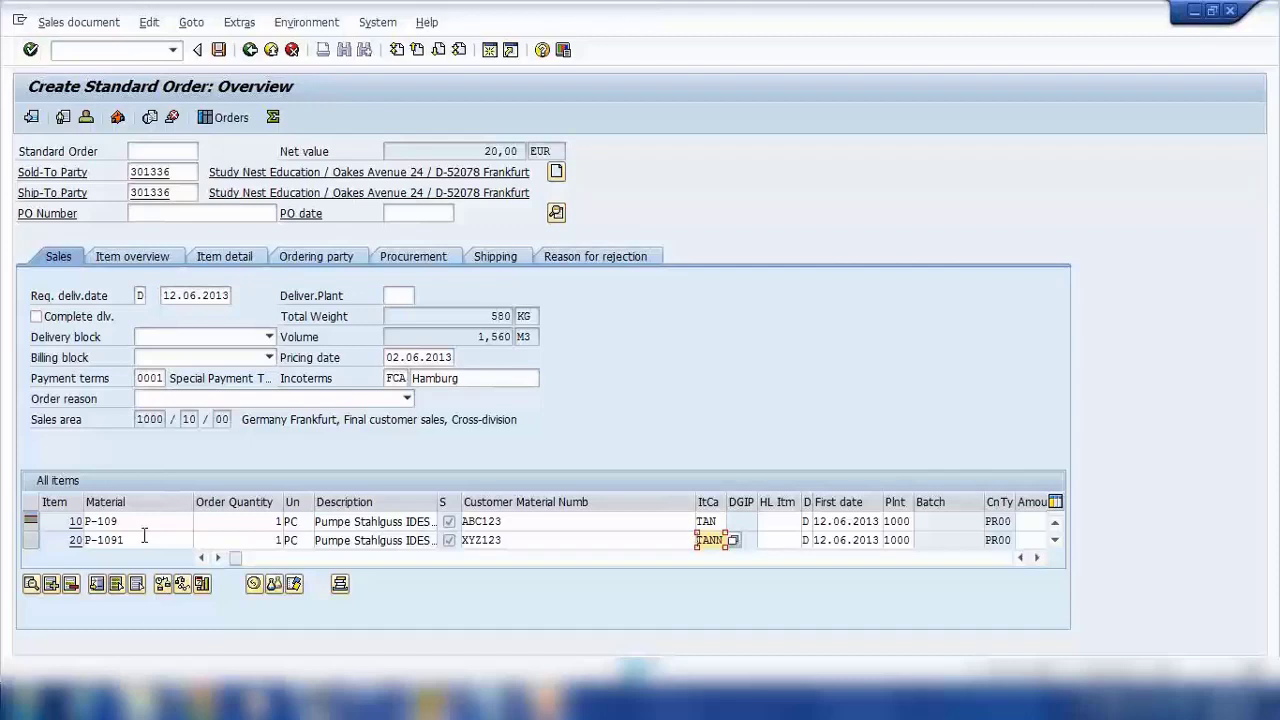
Step: Change item 10's order quantity to 20, then bring up the PowerPoint presentation
left_click(257, 522)
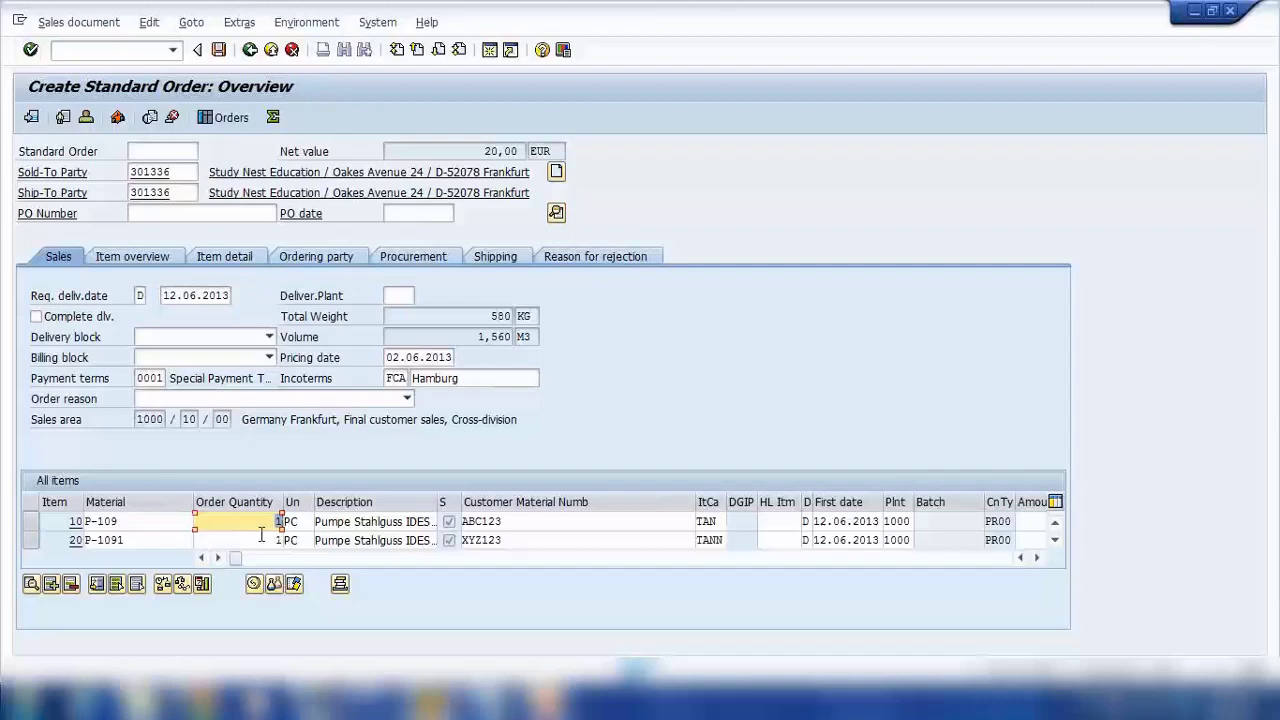
type("20")
left_click_drag(262, 521, 284, 521)
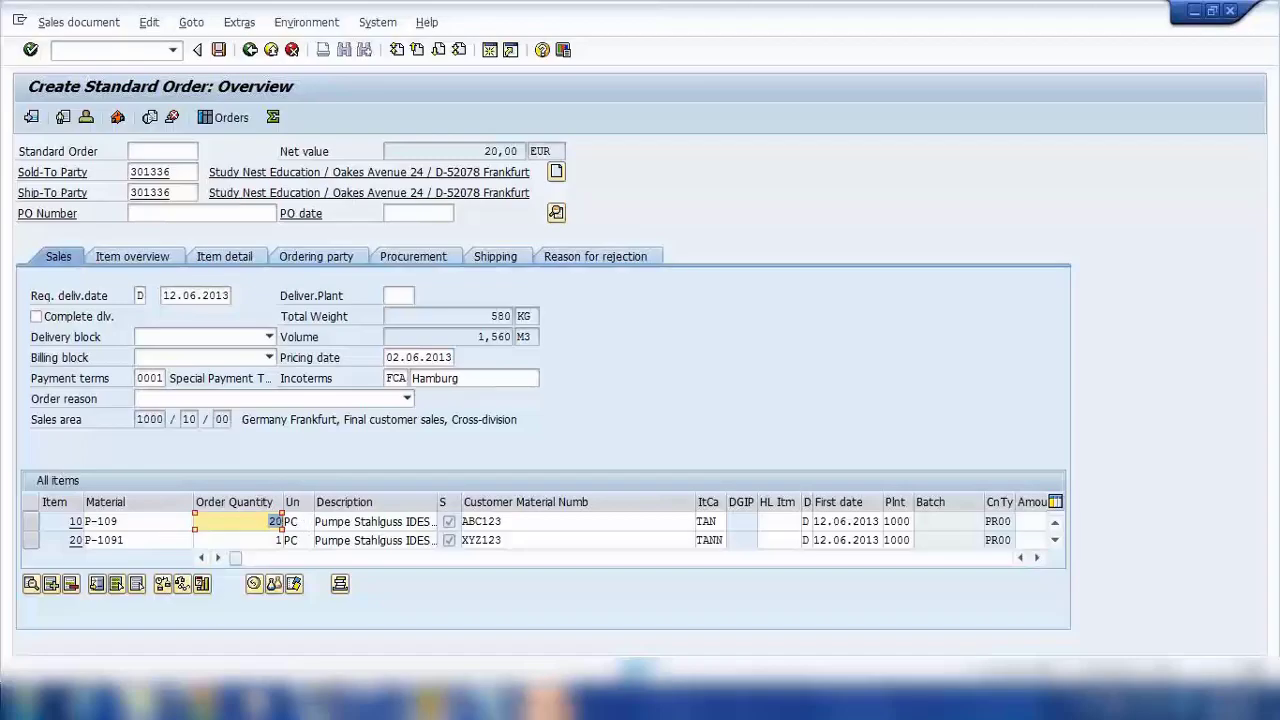
left_click(550, 704)
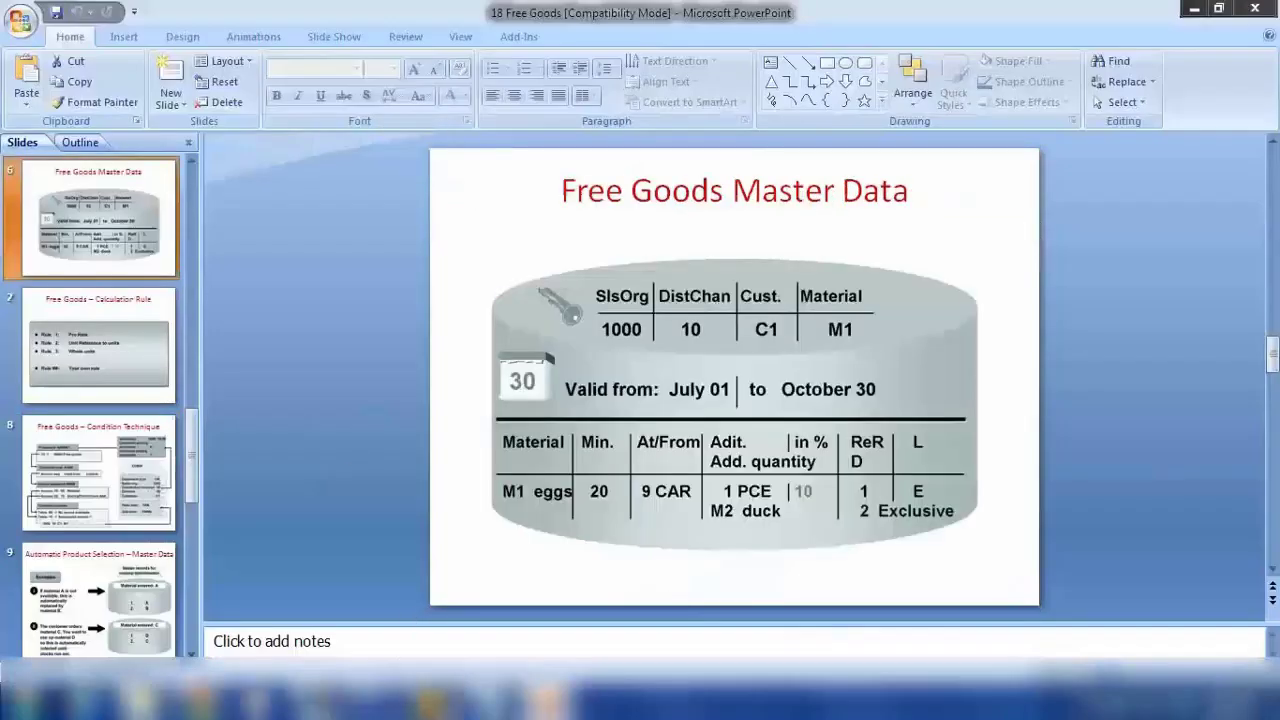
Step: Return the SAP window to the main menu with /n
mouse_move(430, 700)
left_click(633, 600)
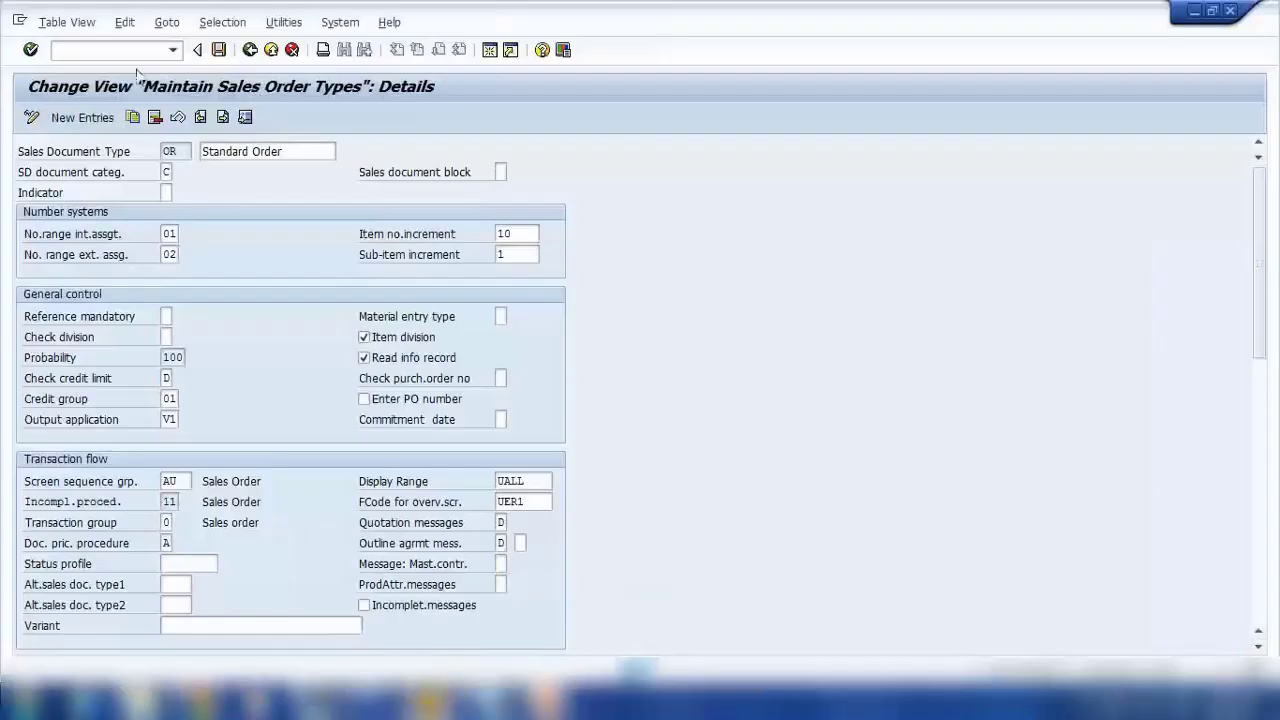
type("/n")
key("Return")
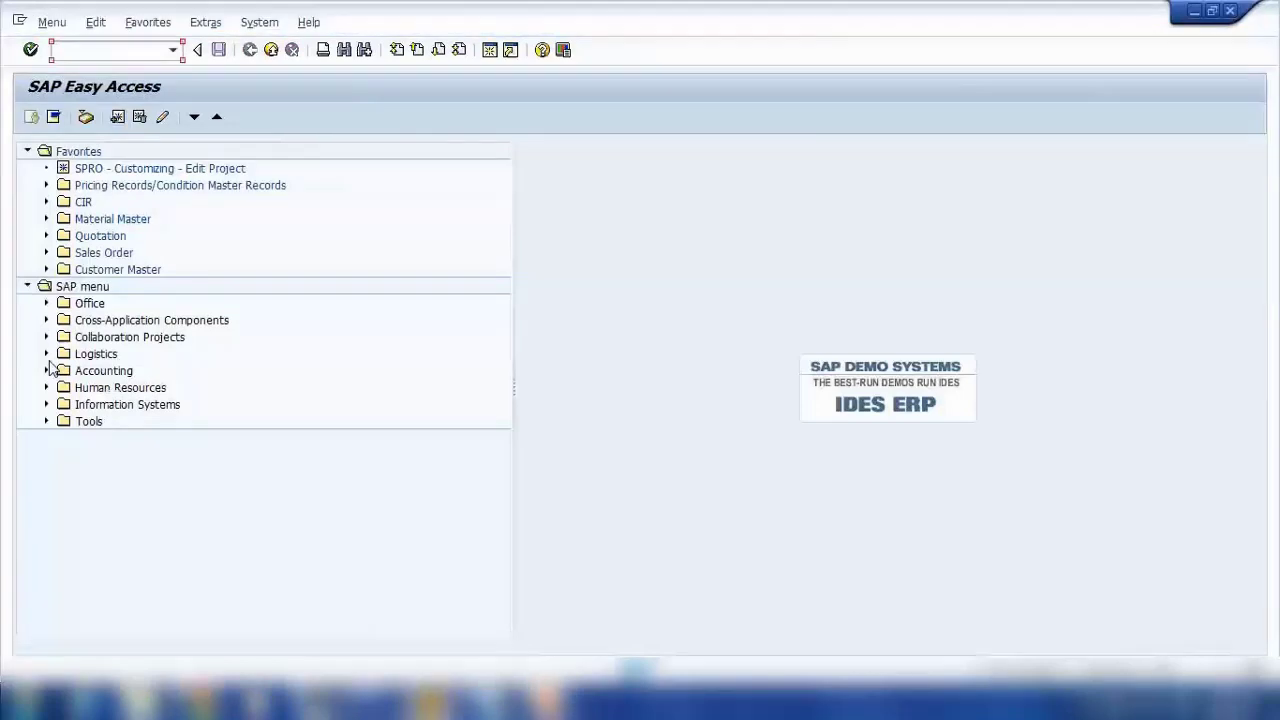
Step: Expand Logistics > Sales and Distribution > Master Data > Products in the menu tree
left_click(46, 354)
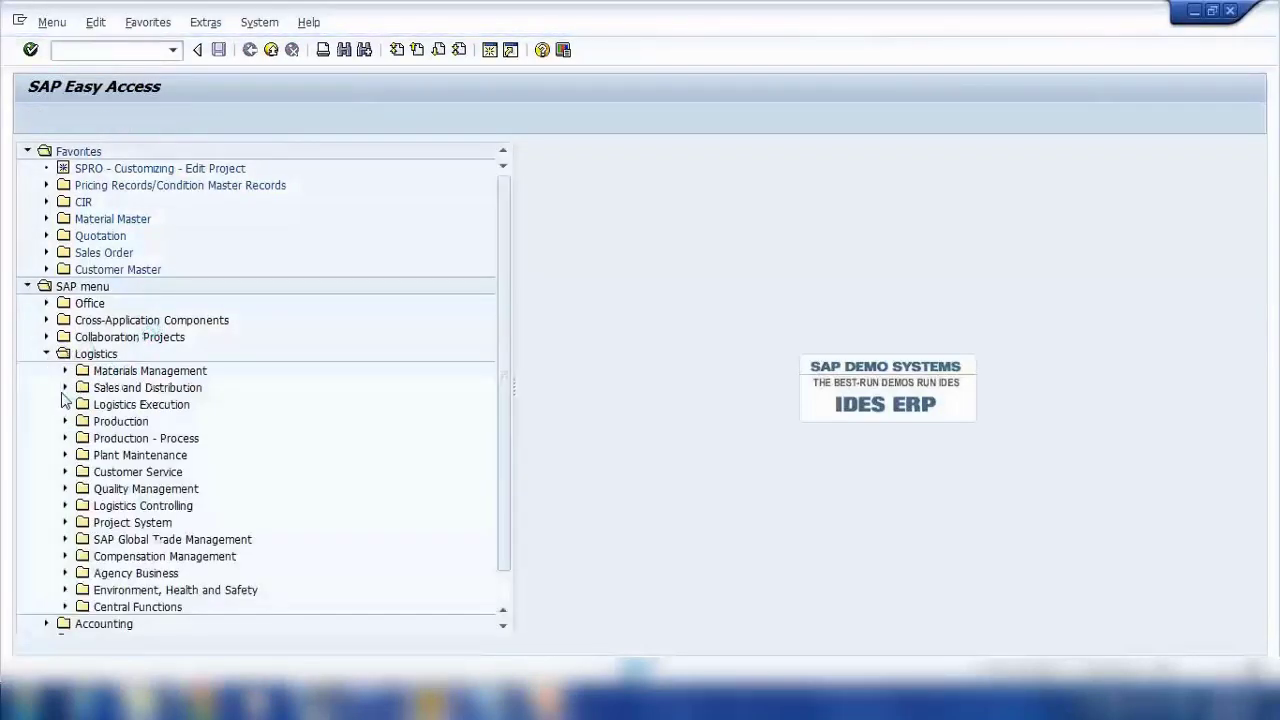
left_click(65, 388)
left_click(84, 404)
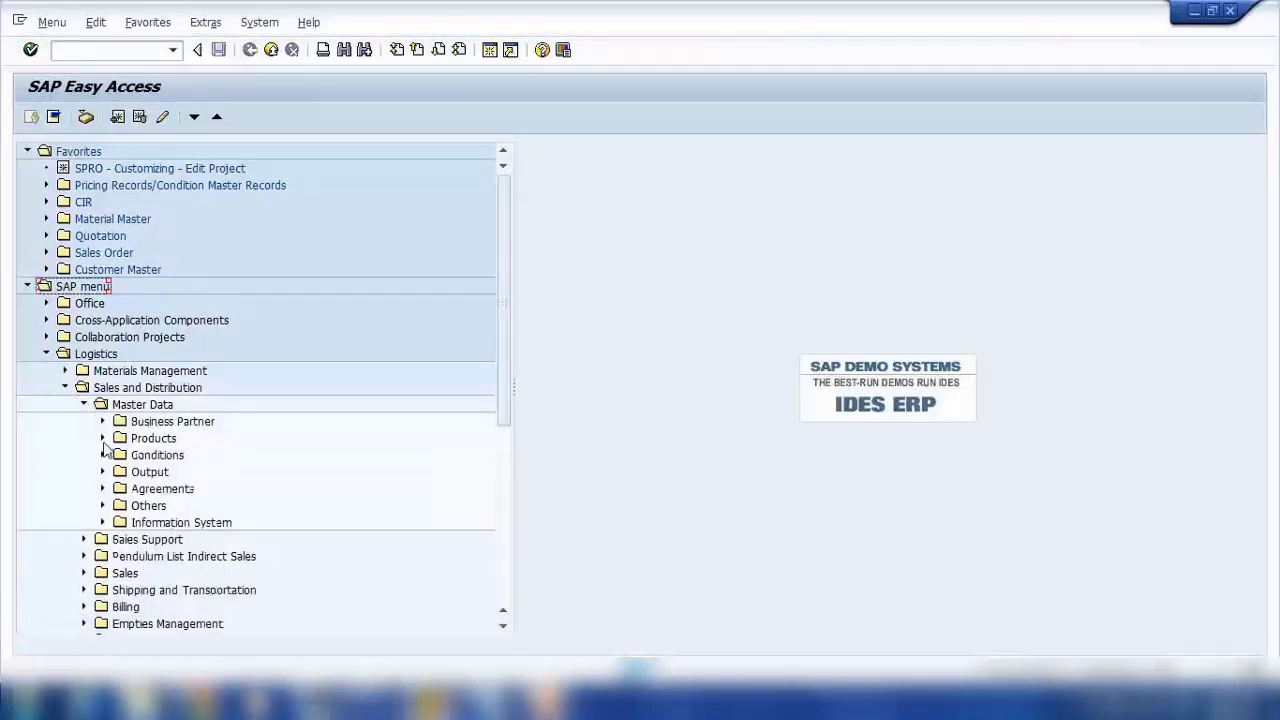
left_click(103, 439)
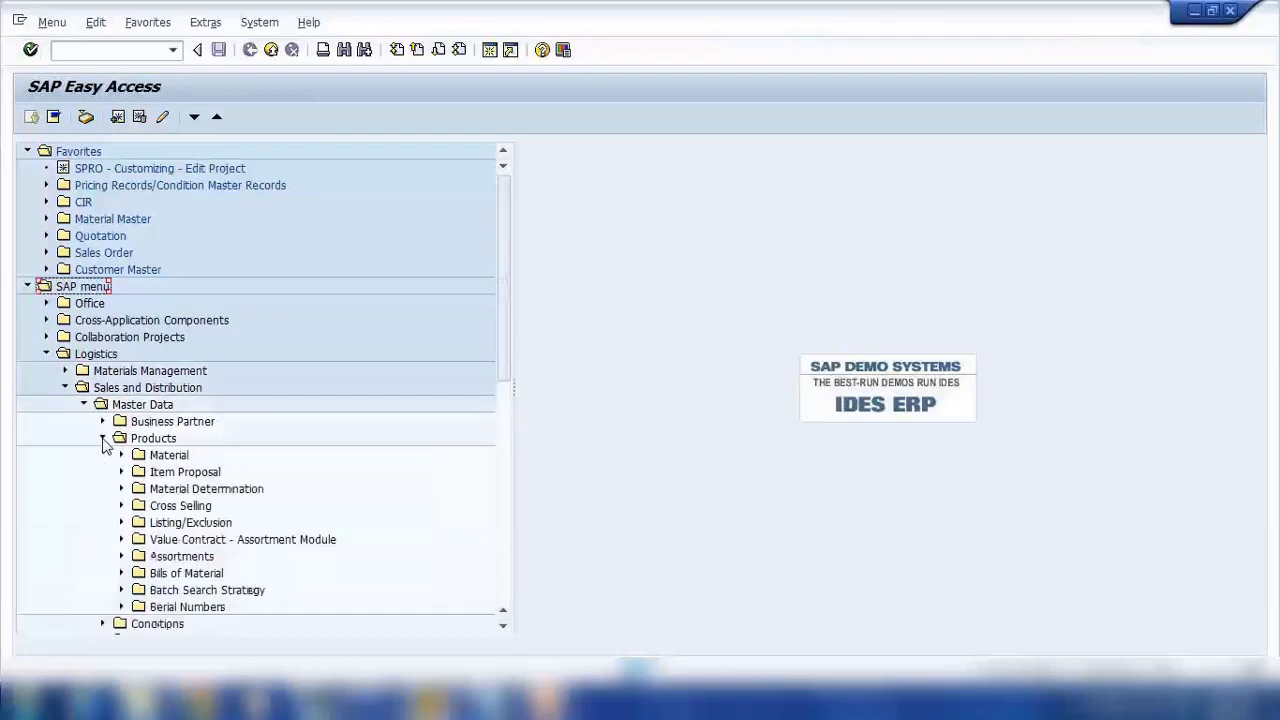
scroll(110, 447, "down", 2)
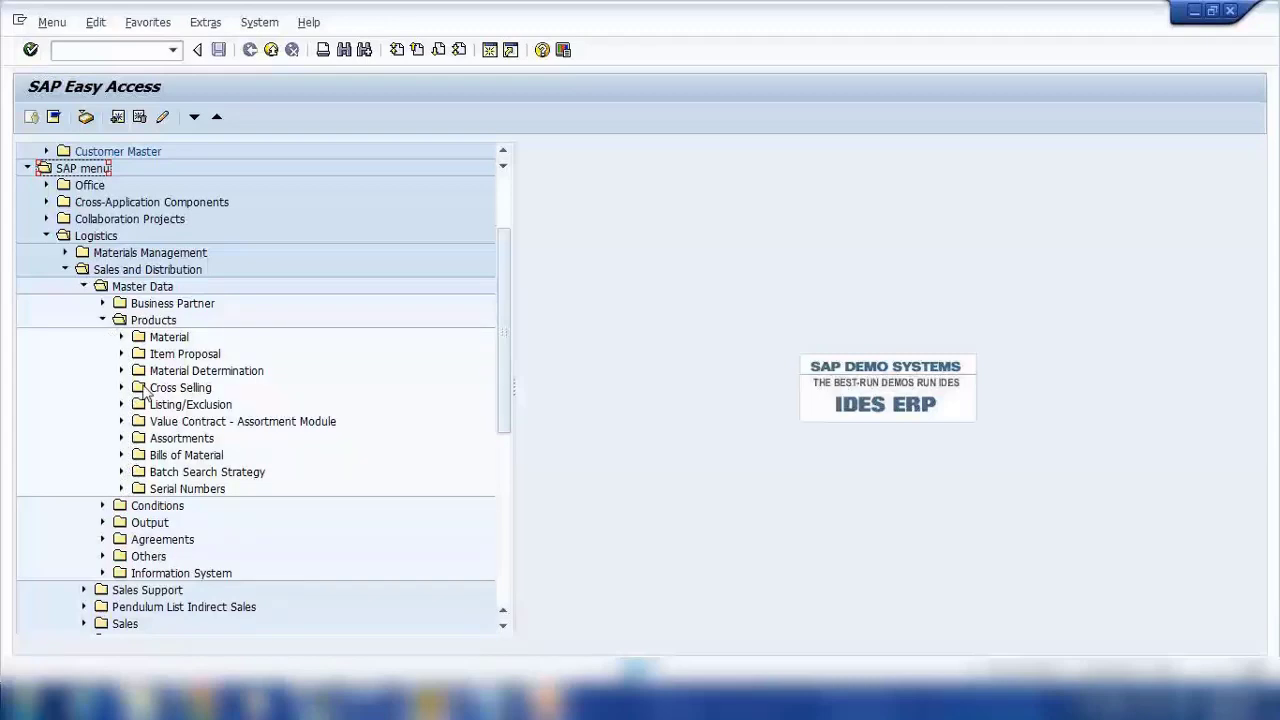
Step: Open Conditions > Free Goods and select the create free goods transaction
left_click(121, 338)
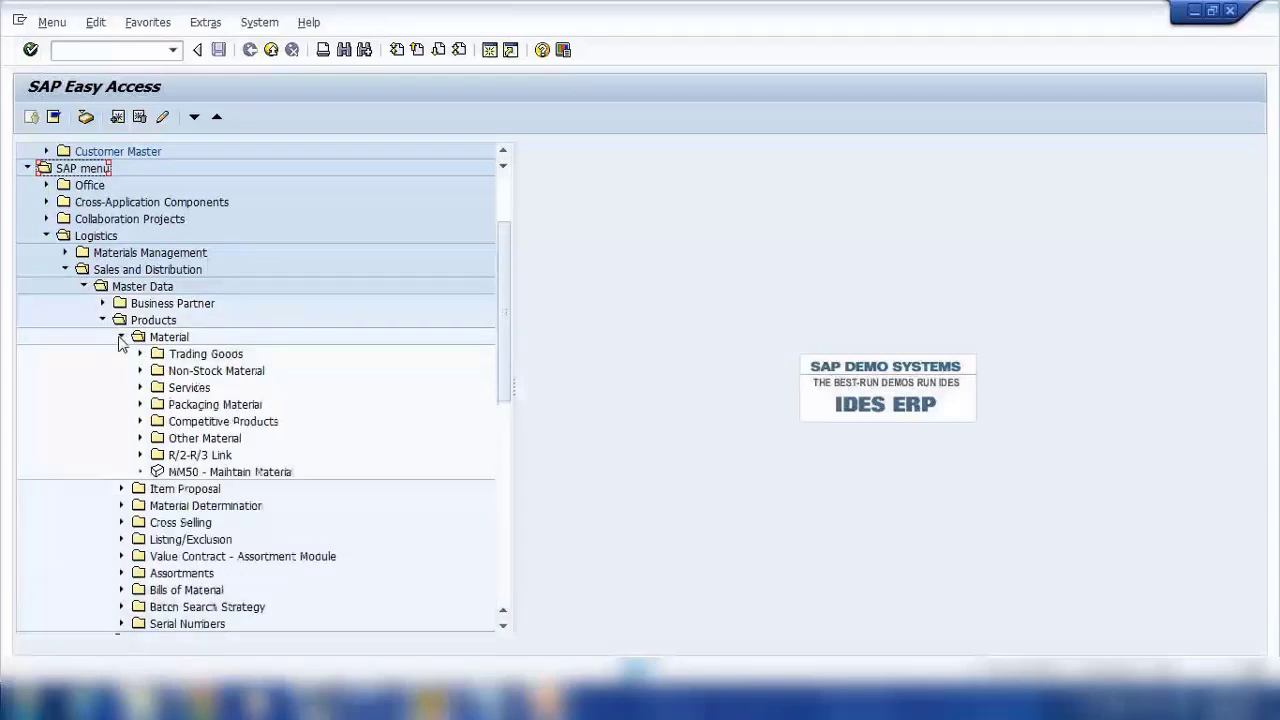
left_click(121, 338)
left_click(121, 354)
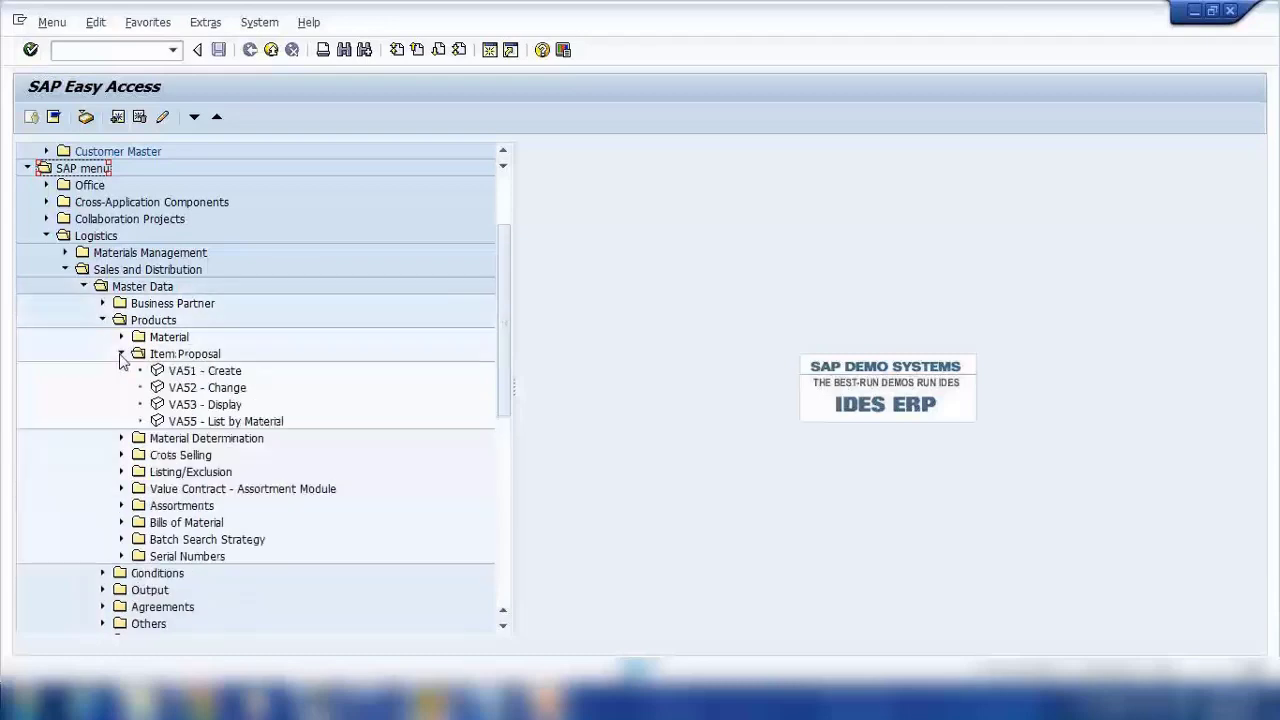
left_click(121, 354)
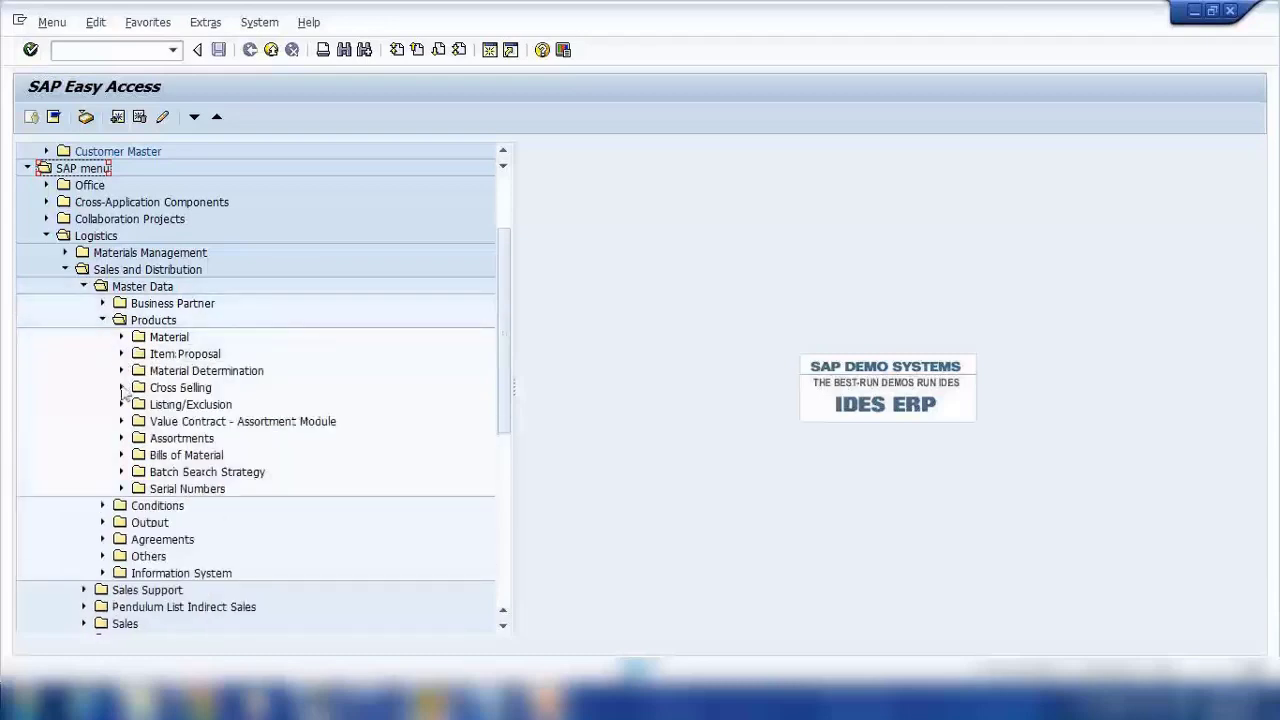
scroll(95, 412, "down", 1)
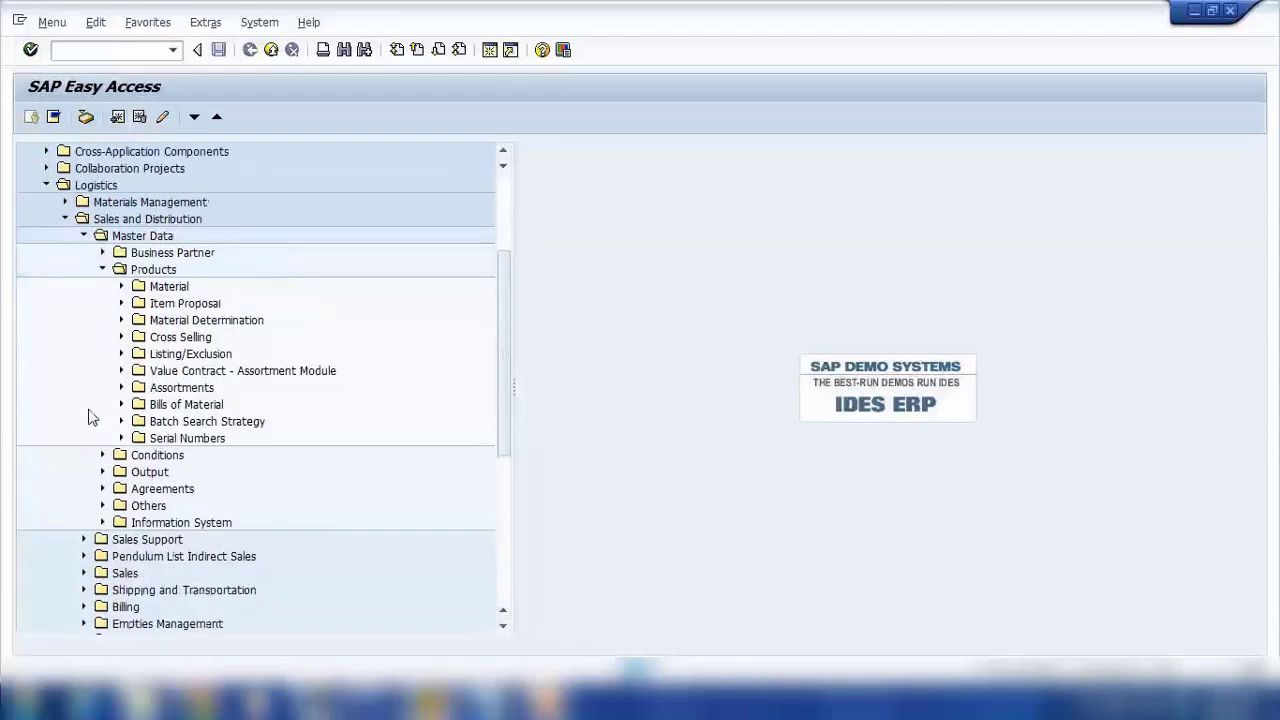
left_click(102, 270)
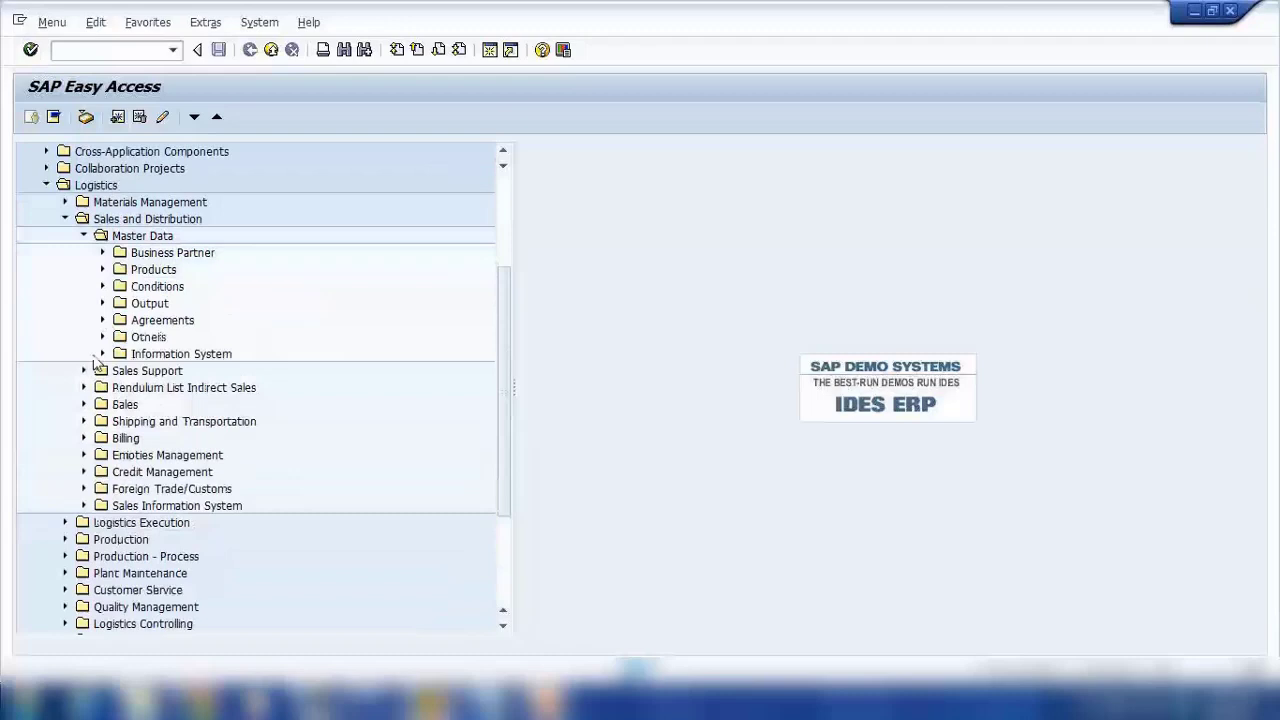
left_click(103, 287)
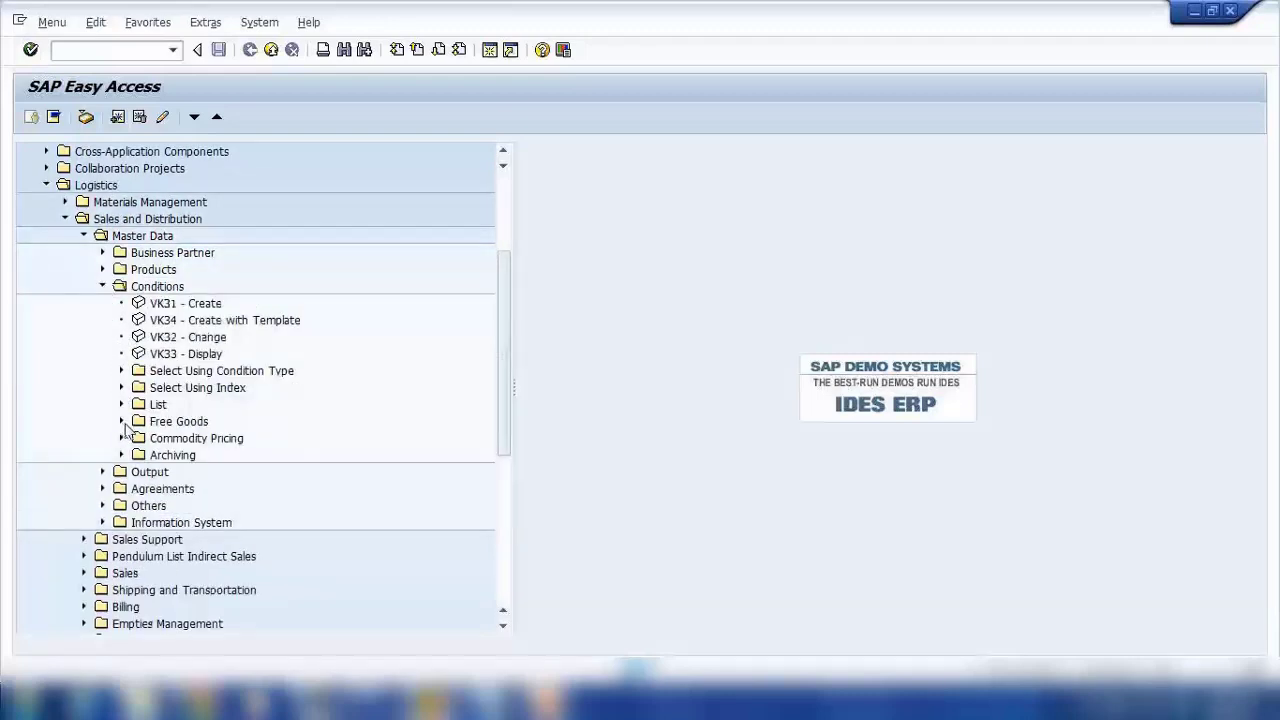
left_click(121, 421)
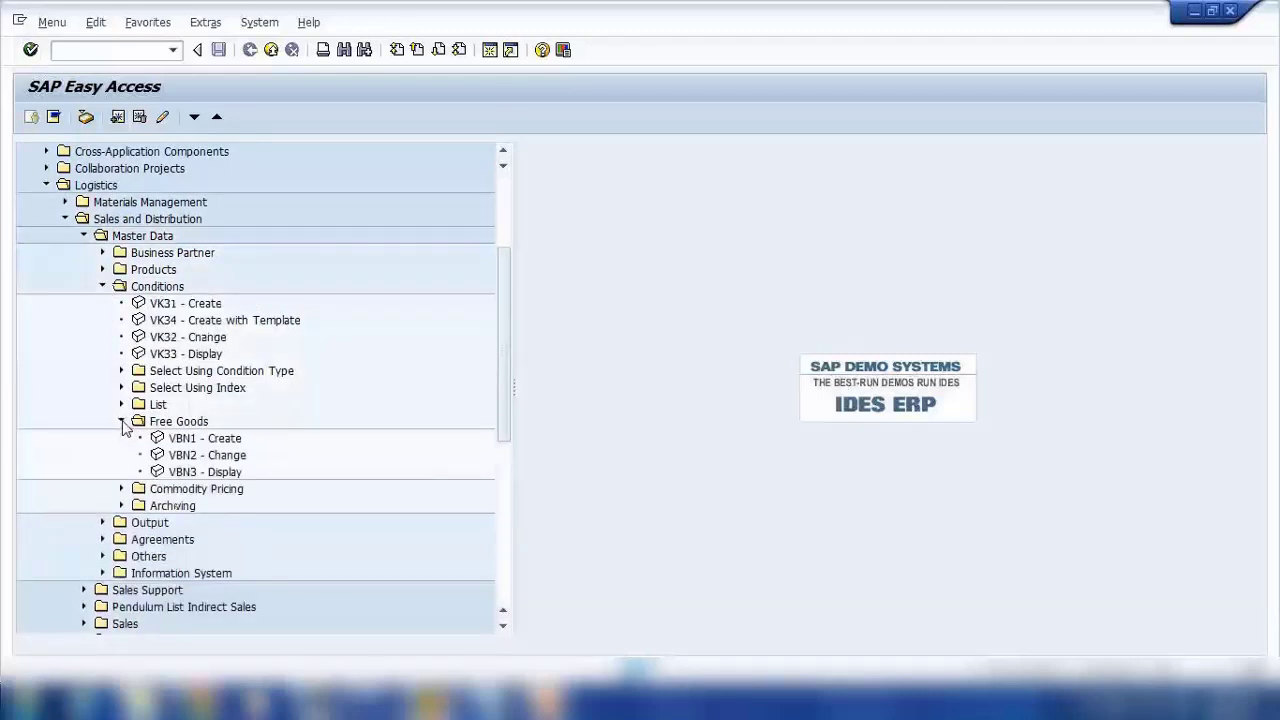
left_click(198, 445)
Step: Start VBN1 Create and enter discount type NA00 to reach its entry screen
double_click(198, 445)
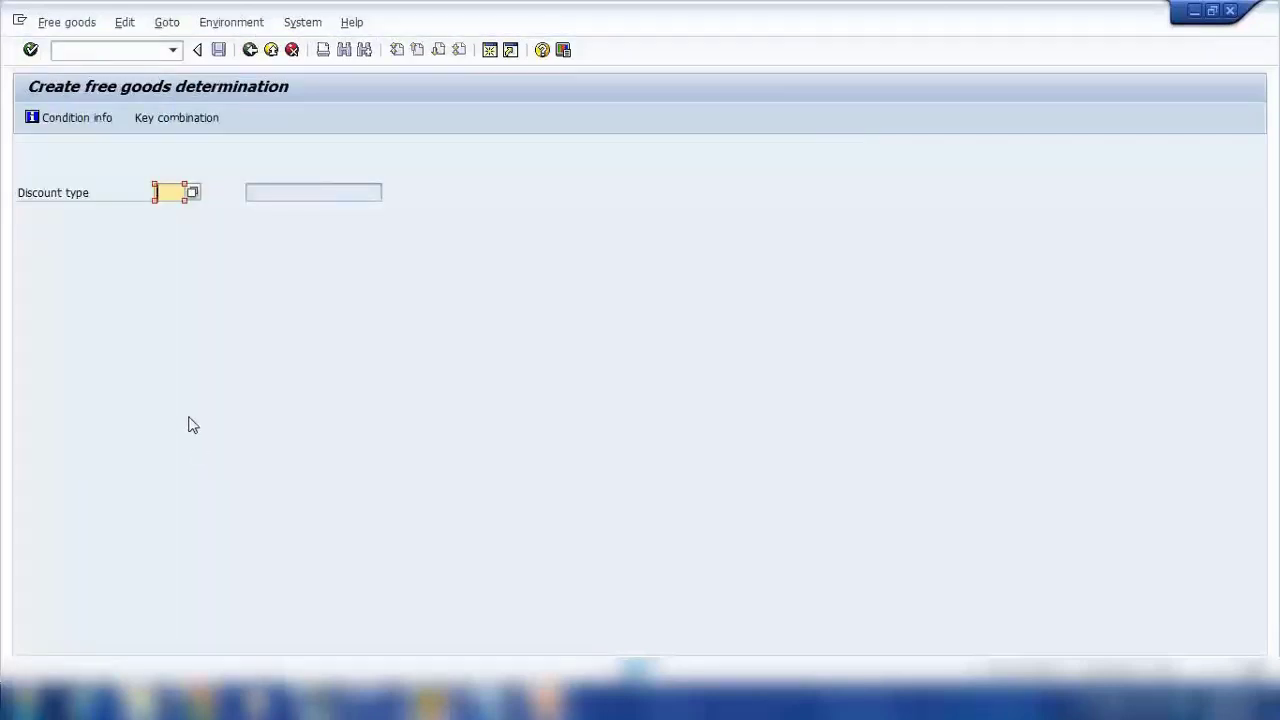
left_click(192, 196)
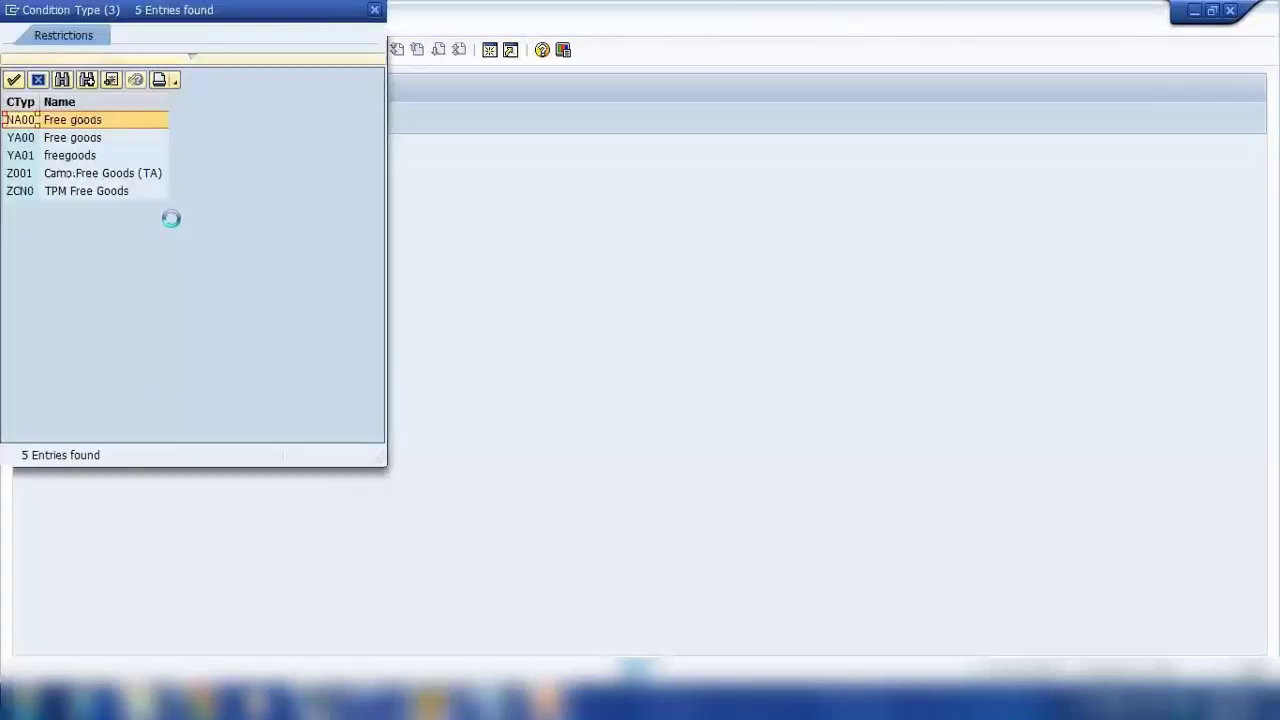
left_click(106, 119)
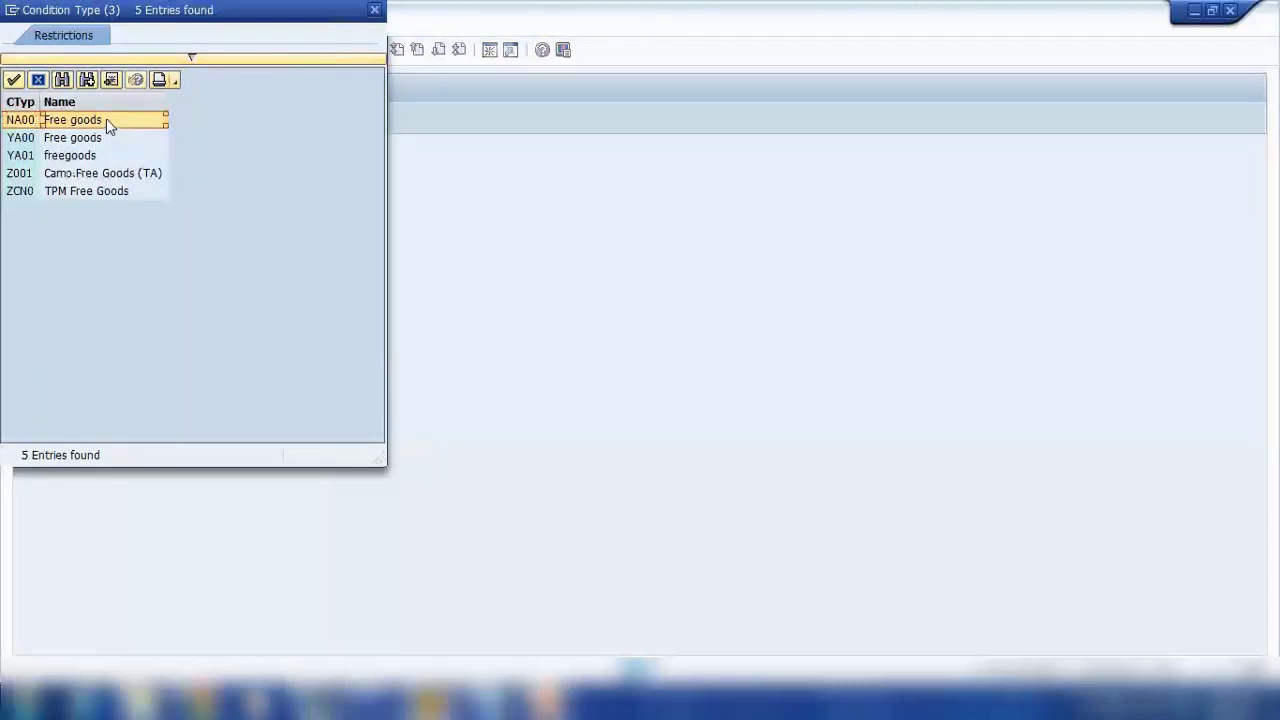
left_click(374, 9)
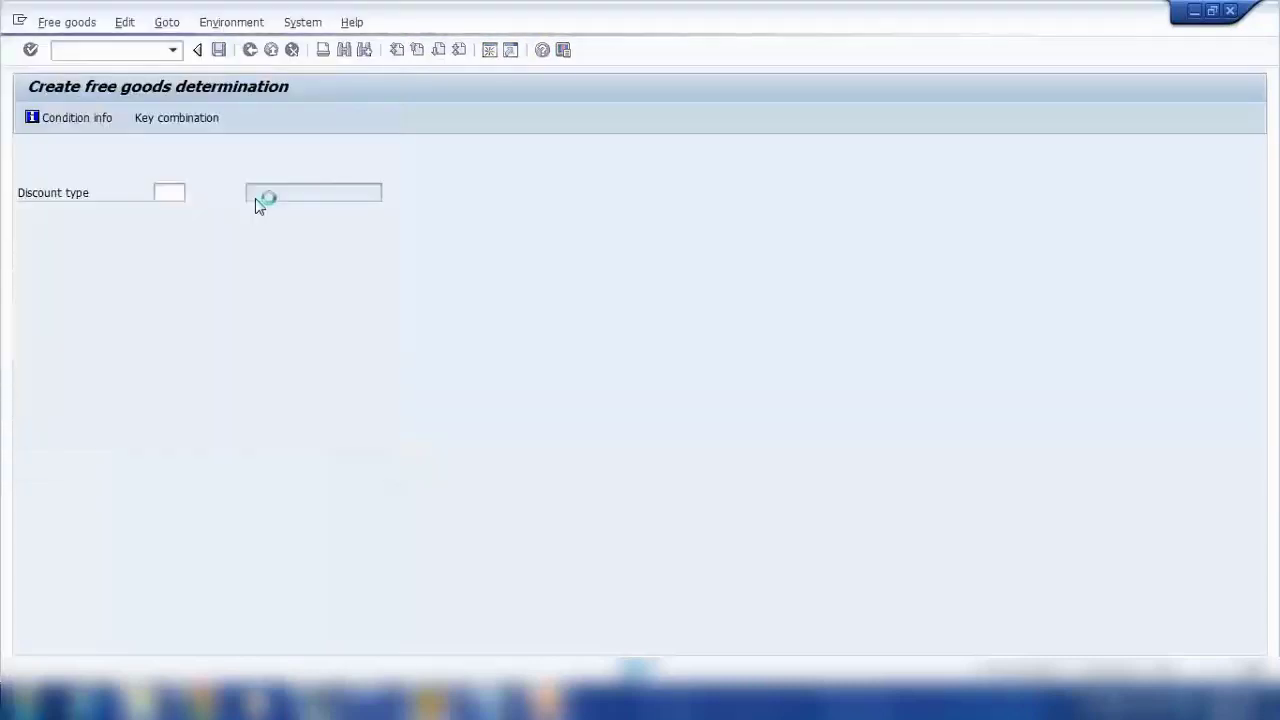
left_click(172, 194)
left_click(174, 206)
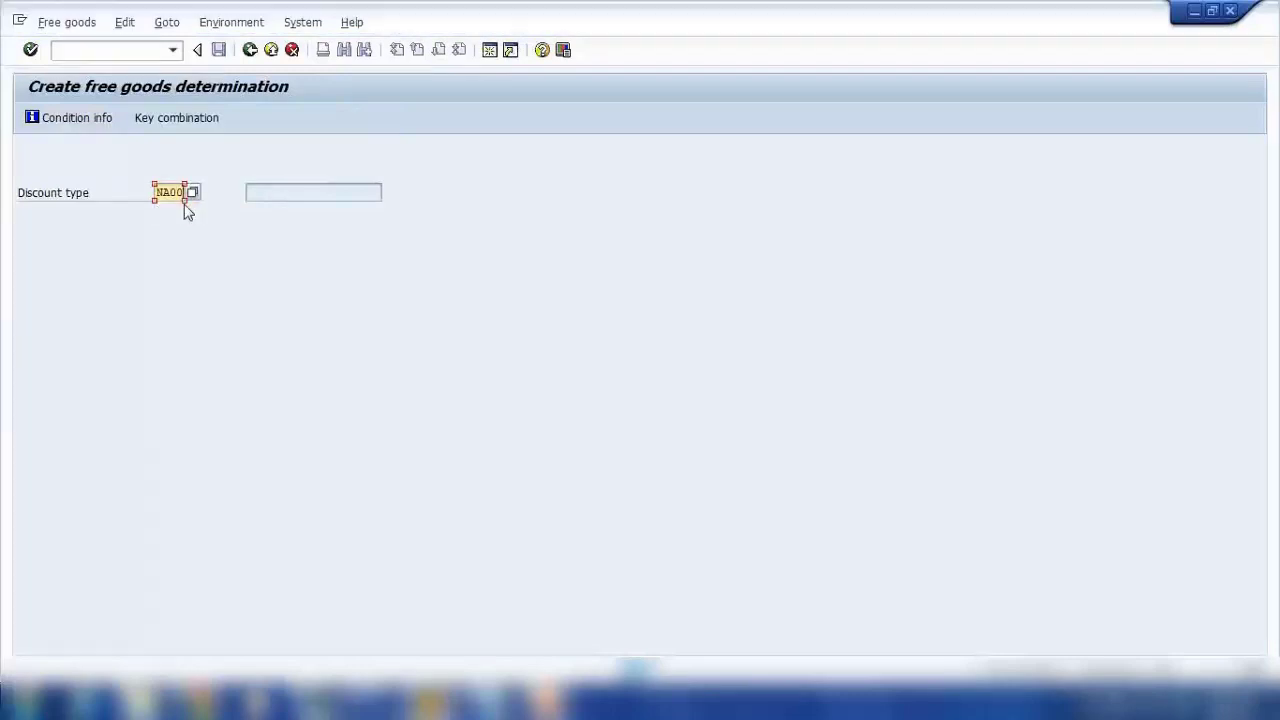
key("Return")
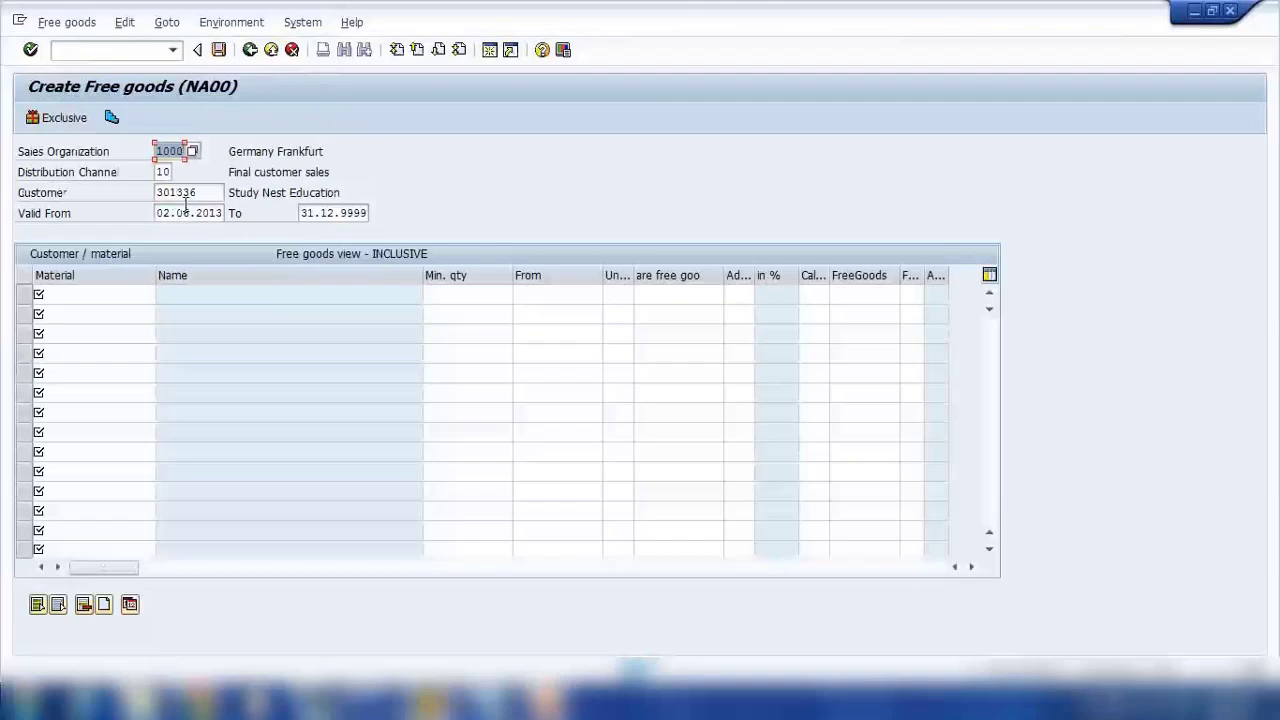
Step: Move to the customer field and enter material P-1091 in the first row
key("Tab")
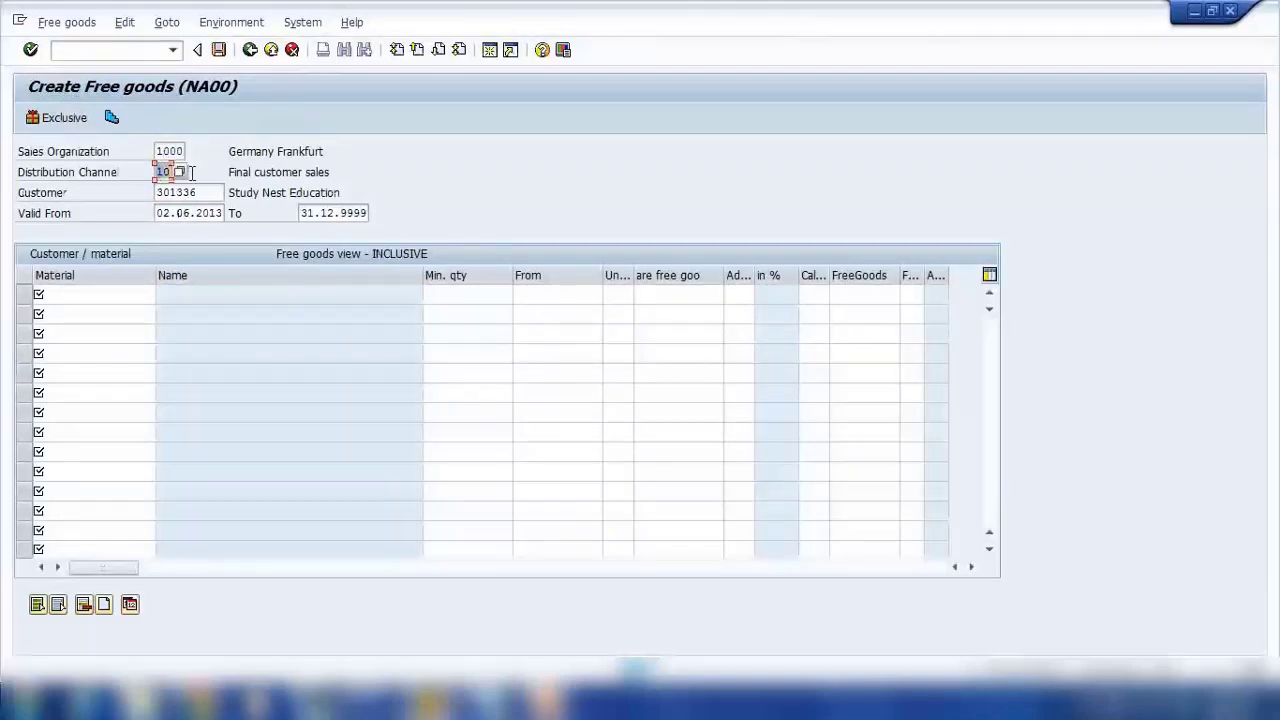
key("Tab")
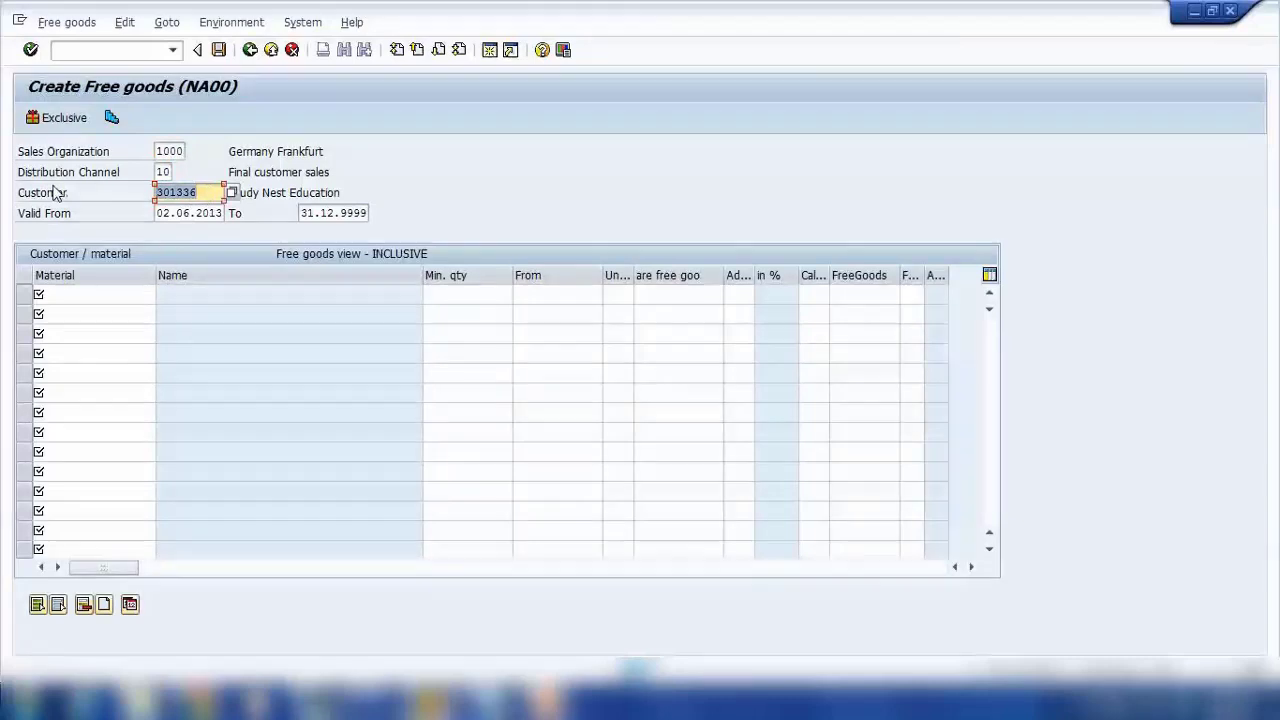
left_click(108, 296)
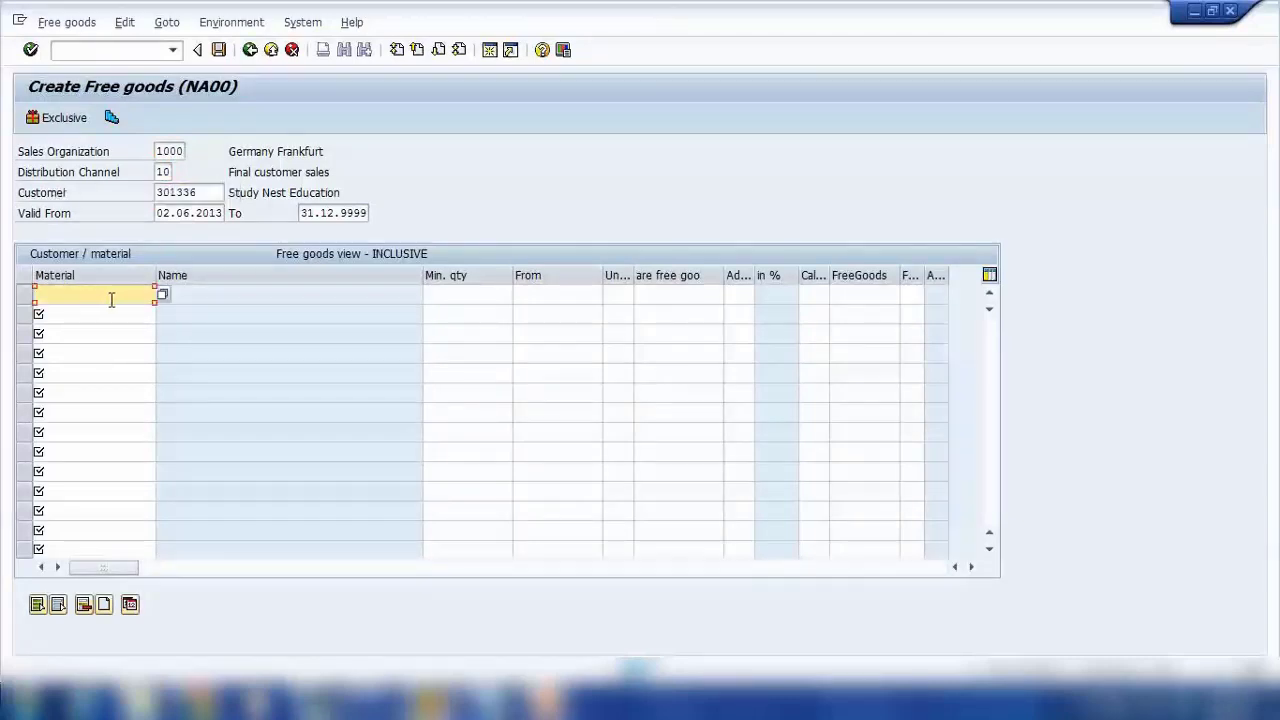
type("p")
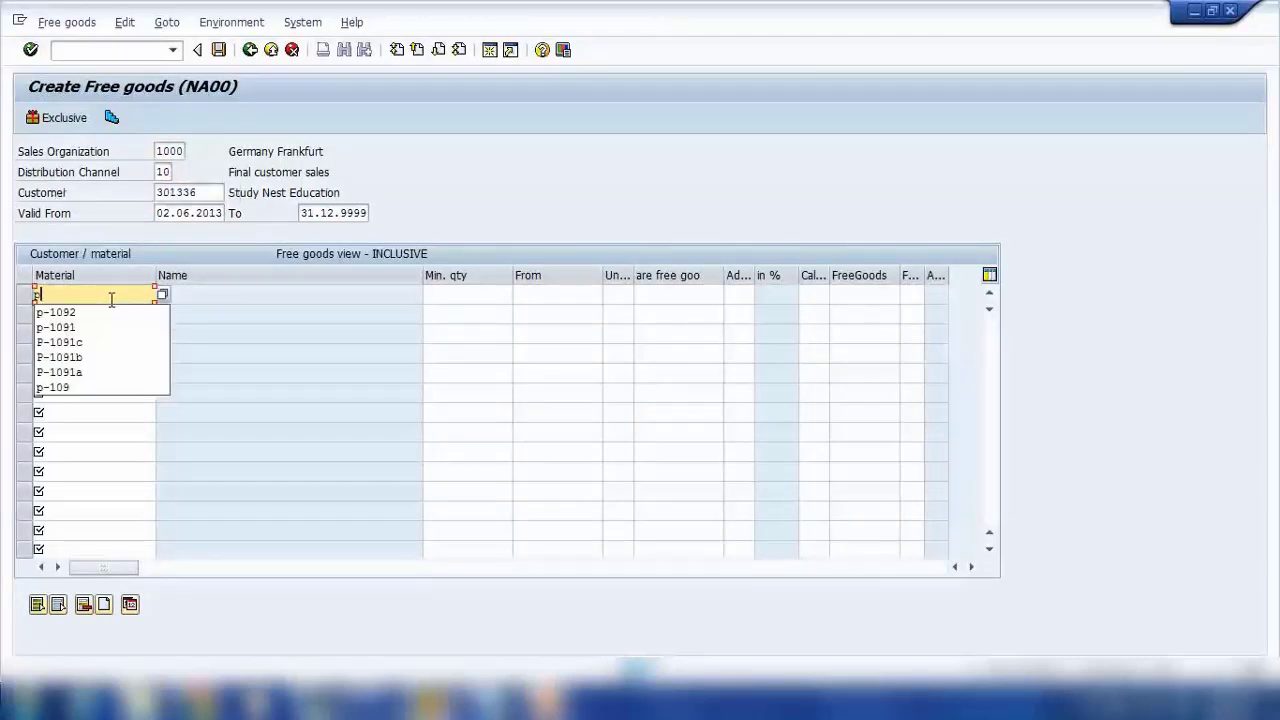
key("Down")
key("Down")
key("Return")
key("Return")
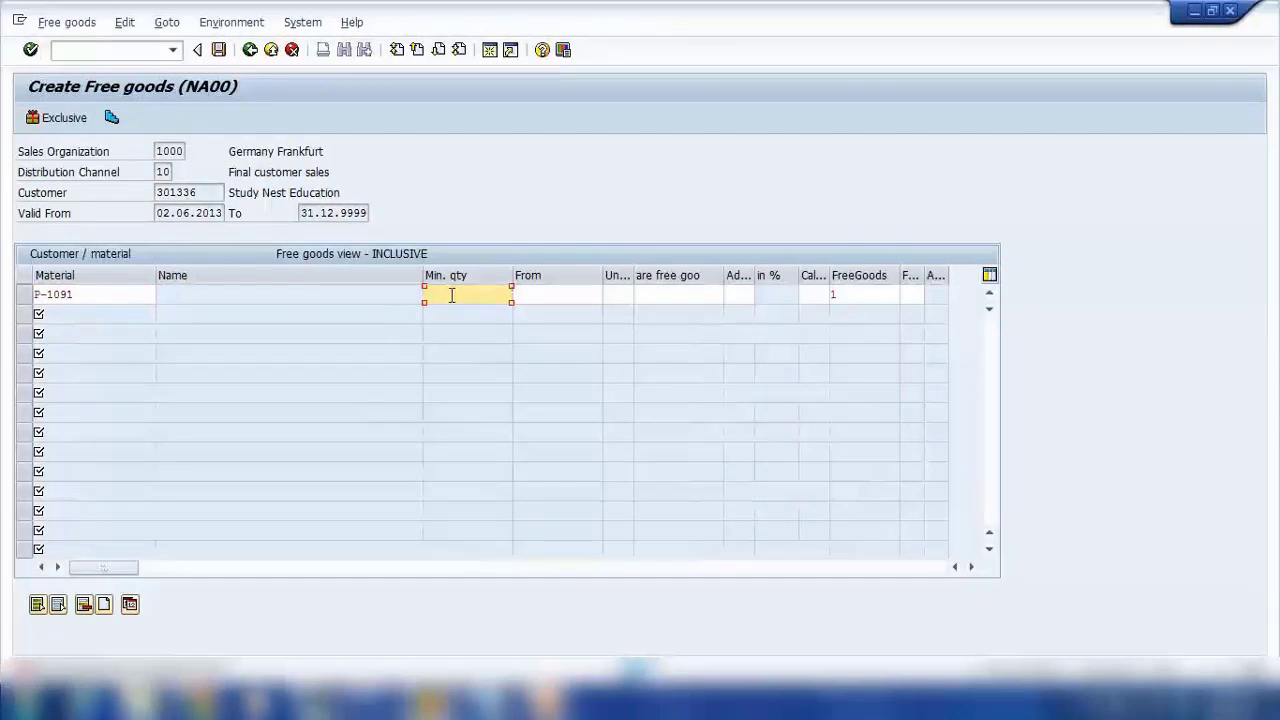
Step: Enter minimum quantity 20, from 10 PC with 1 free, and confirm the row
type("20")
left_click(596, 296)
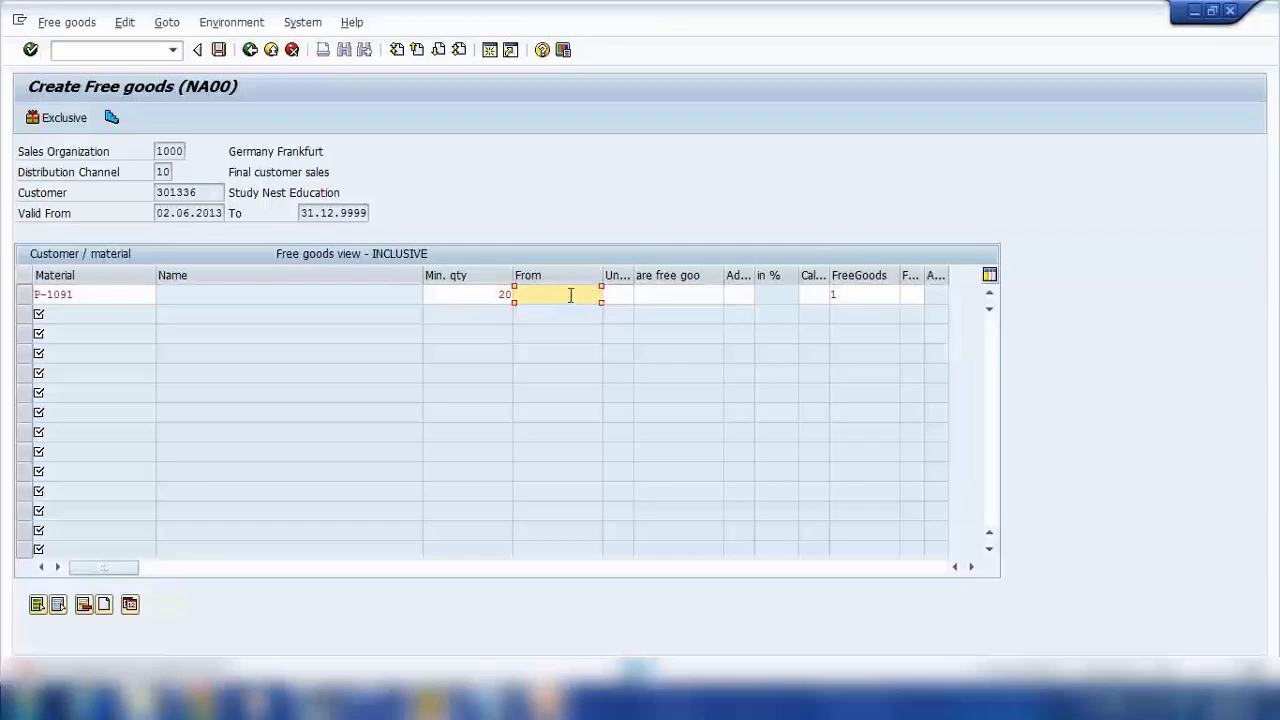
type("10")
left_click(694, 296)
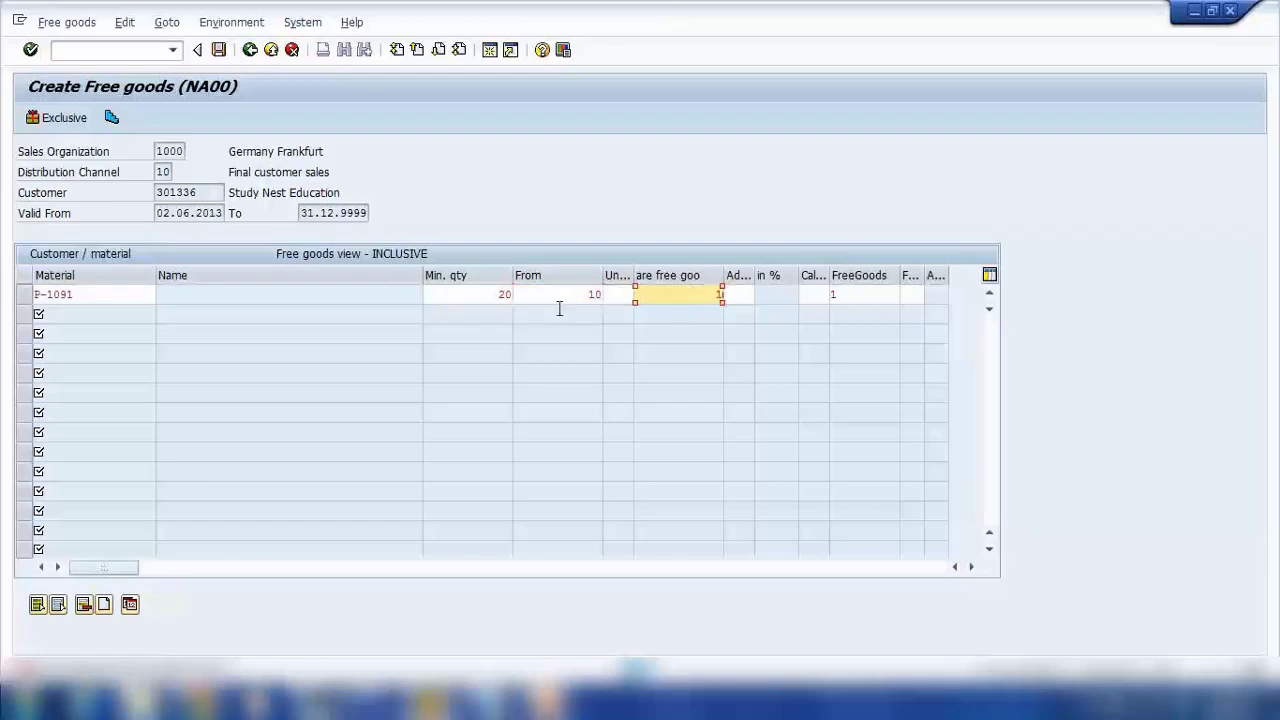
mouse_move(565, 296)
left_mouse_down()
mouse_move(508, 304)
mouse_move(563, 296)
left_mouse_up()
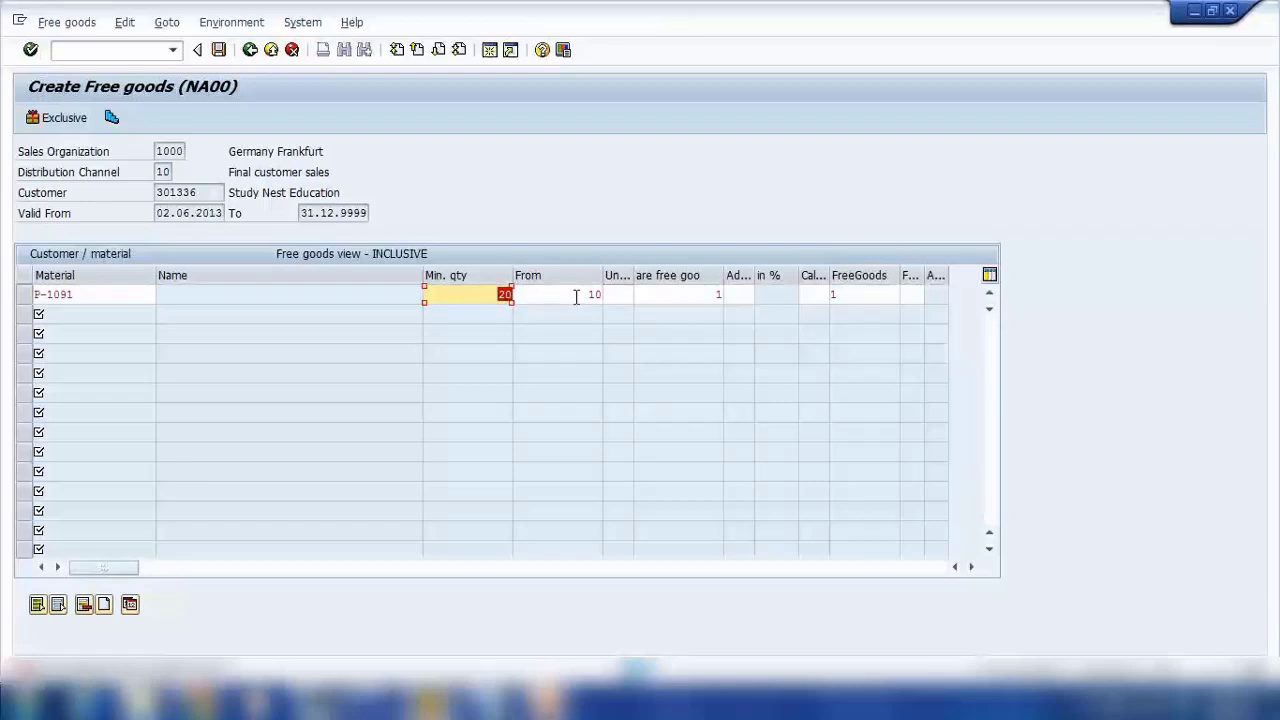
left_click(576, 297)
left_click(689, 294)
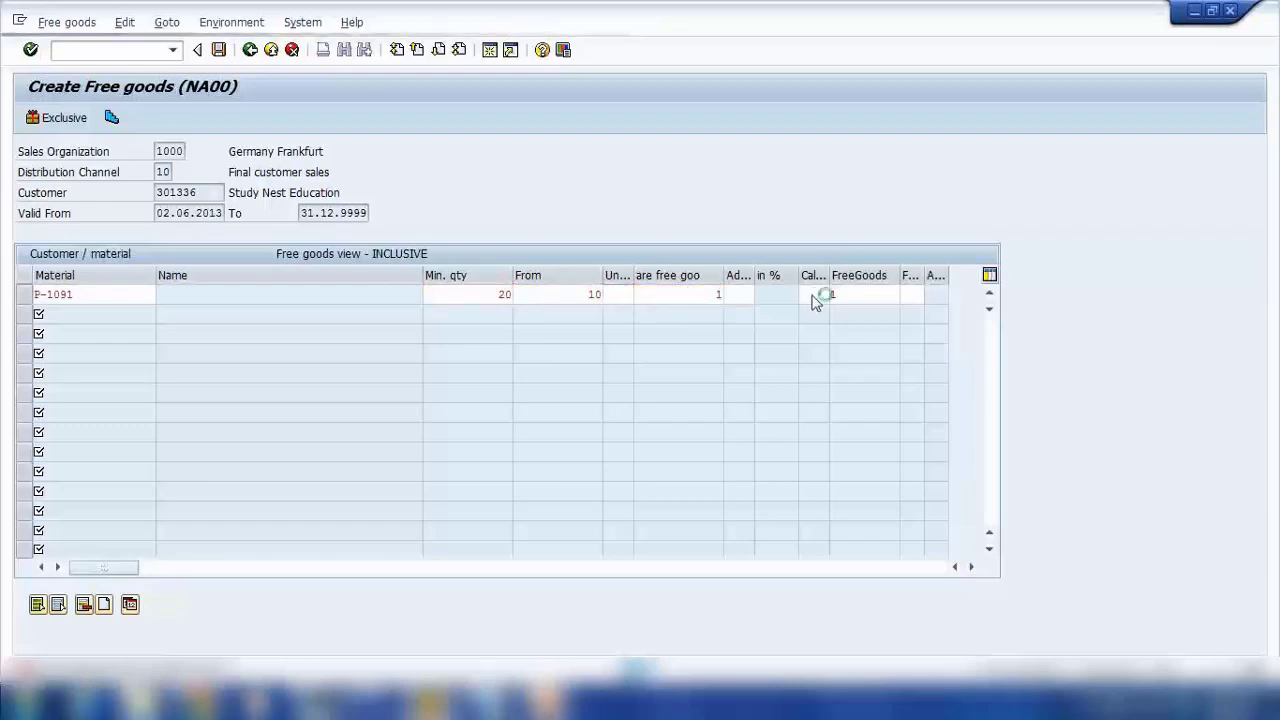
key("Return")
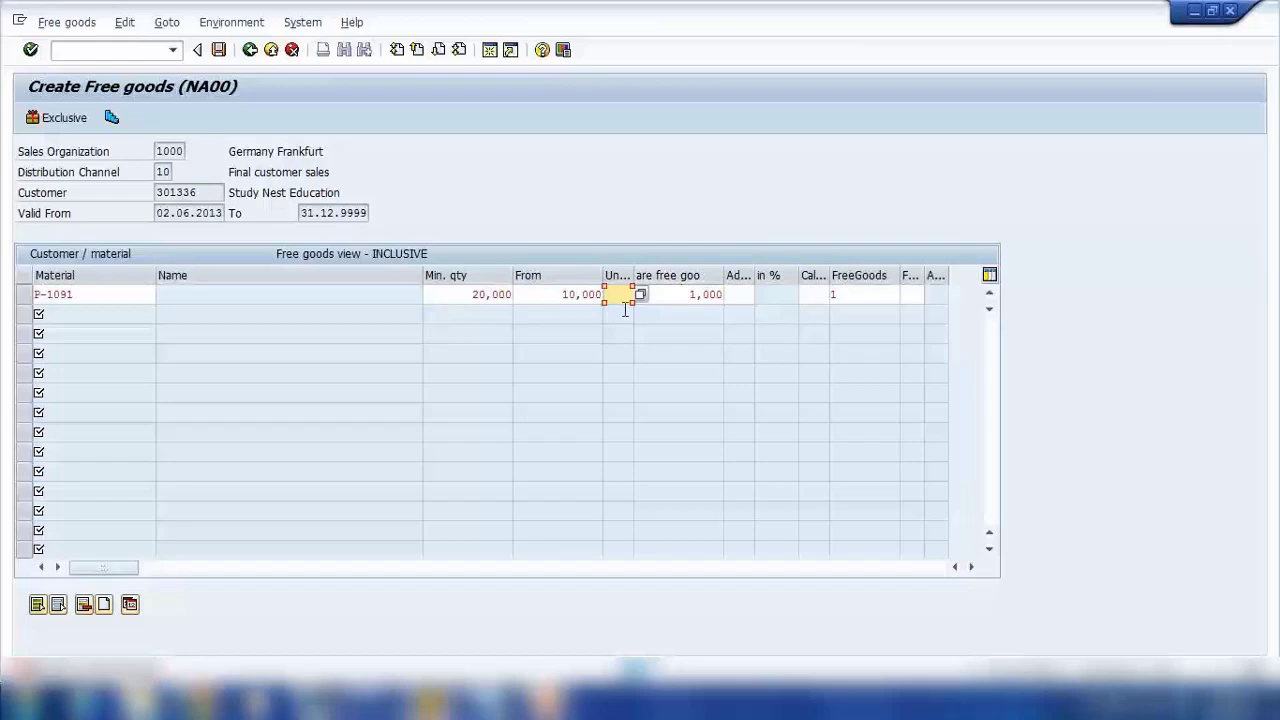
type("pc")
key("Return")
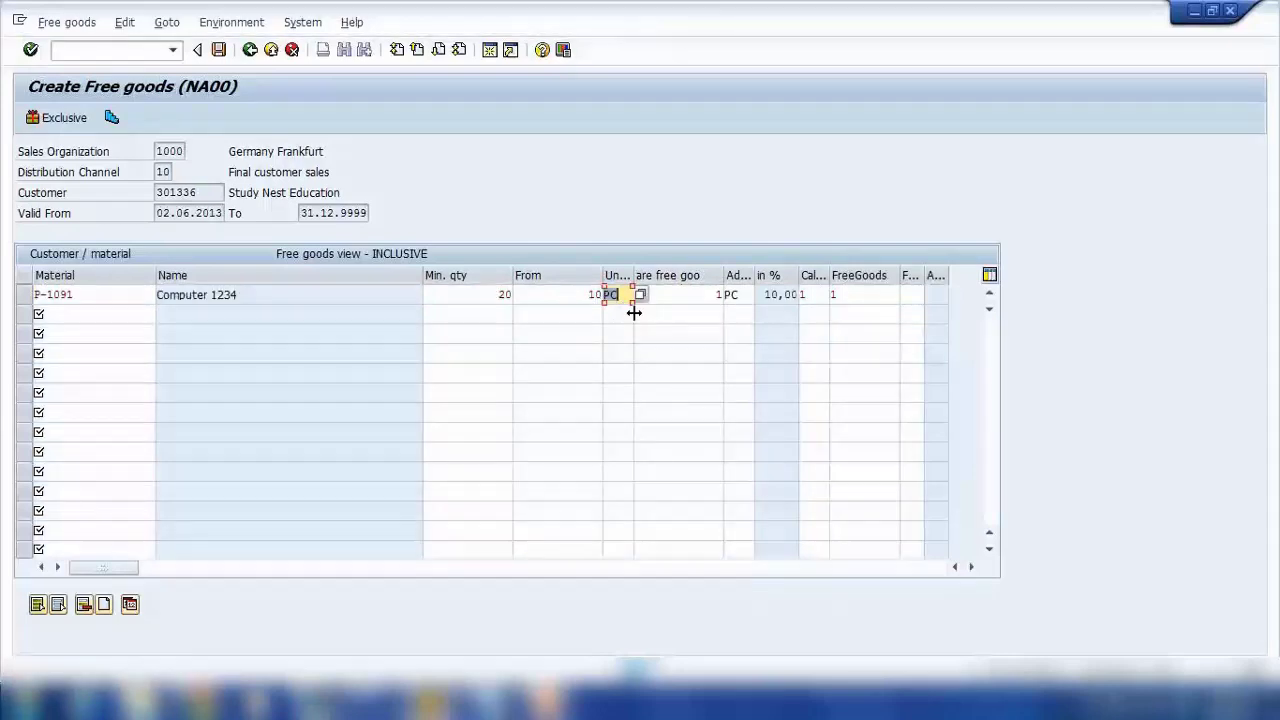
Step: Verify the row values: minimum 20, from 10, percentage 10,00, calculation rule 1
double_click(498, 296)
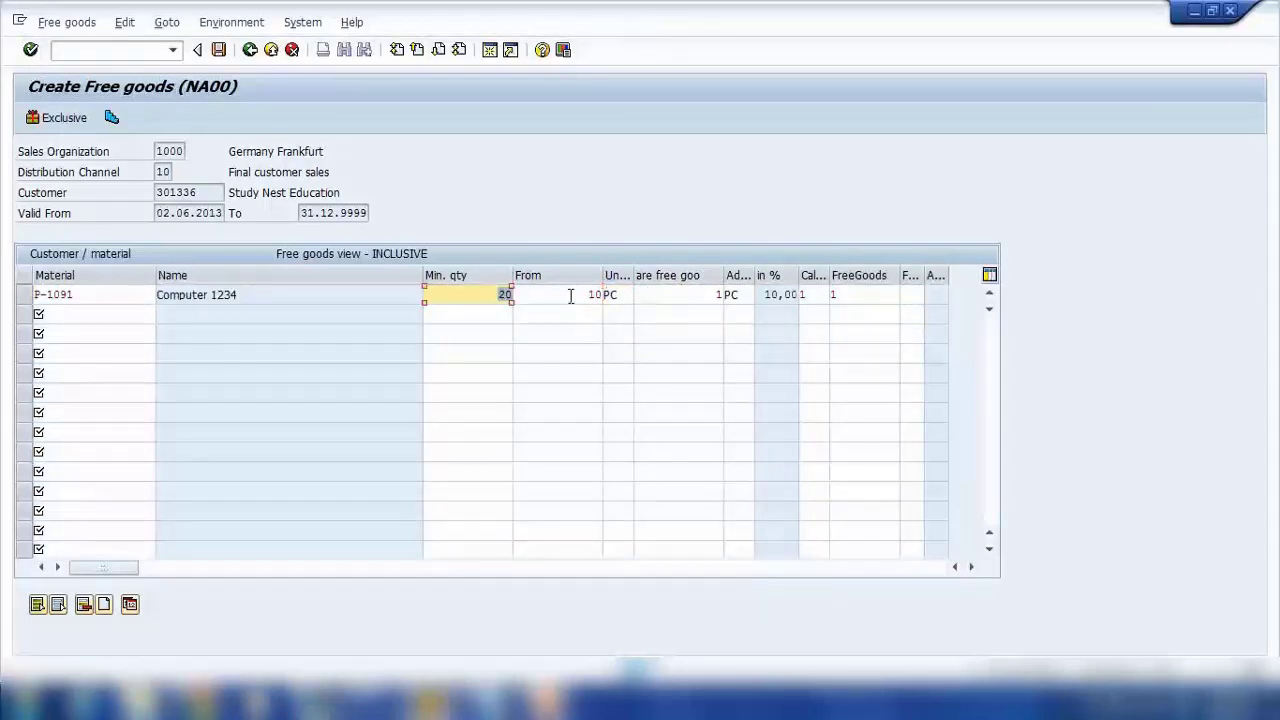
left_click(589, 294)
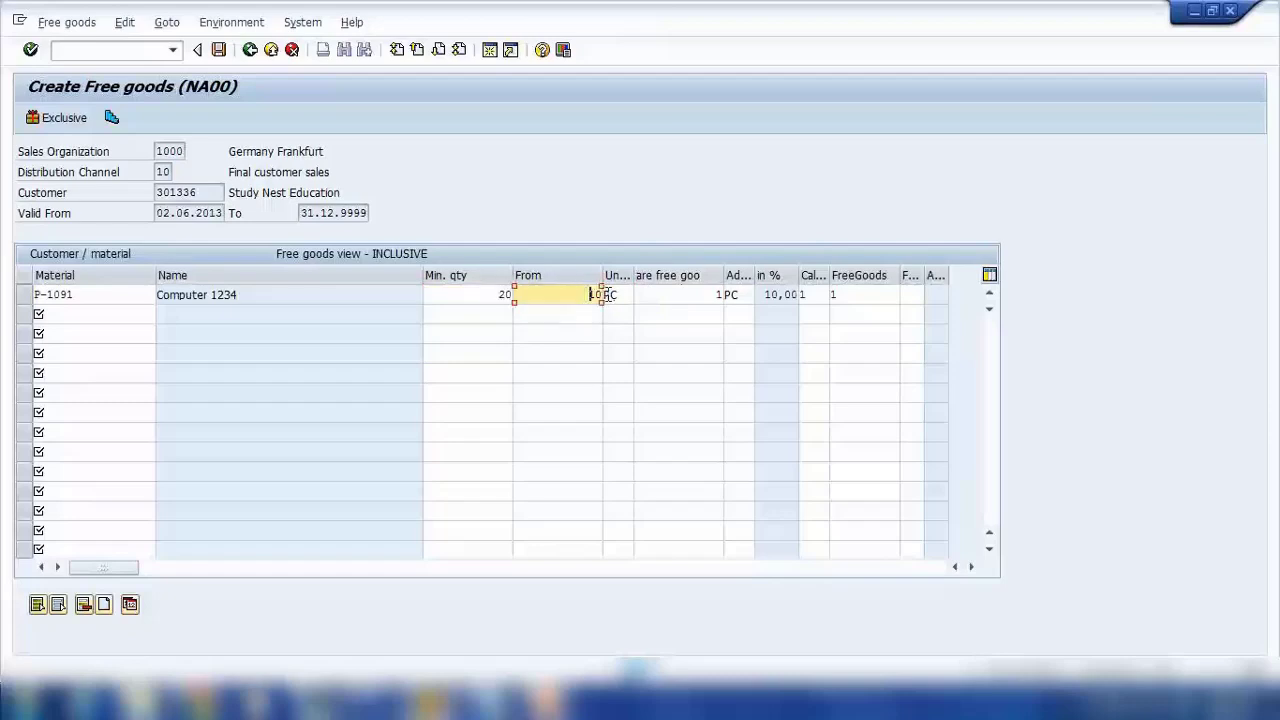
double_click(600, 295)
left_click(702, 295)
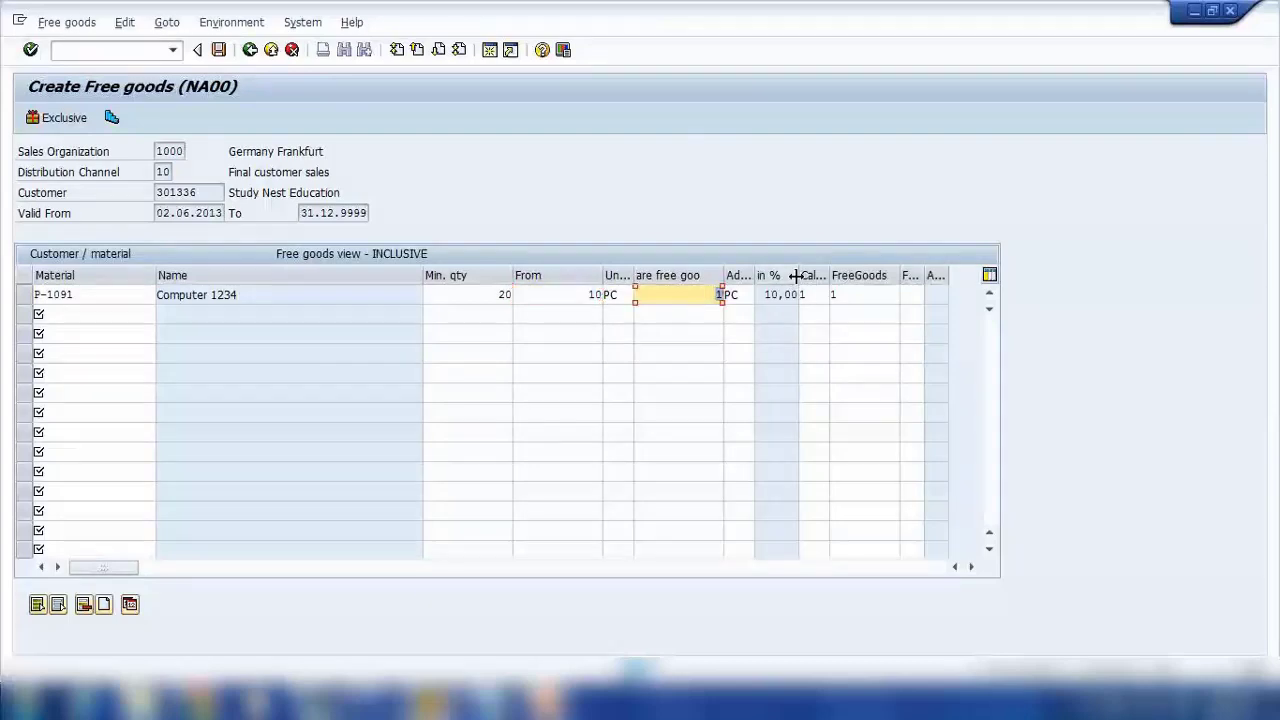
left_click(768, 294)
double_click(768, 294)
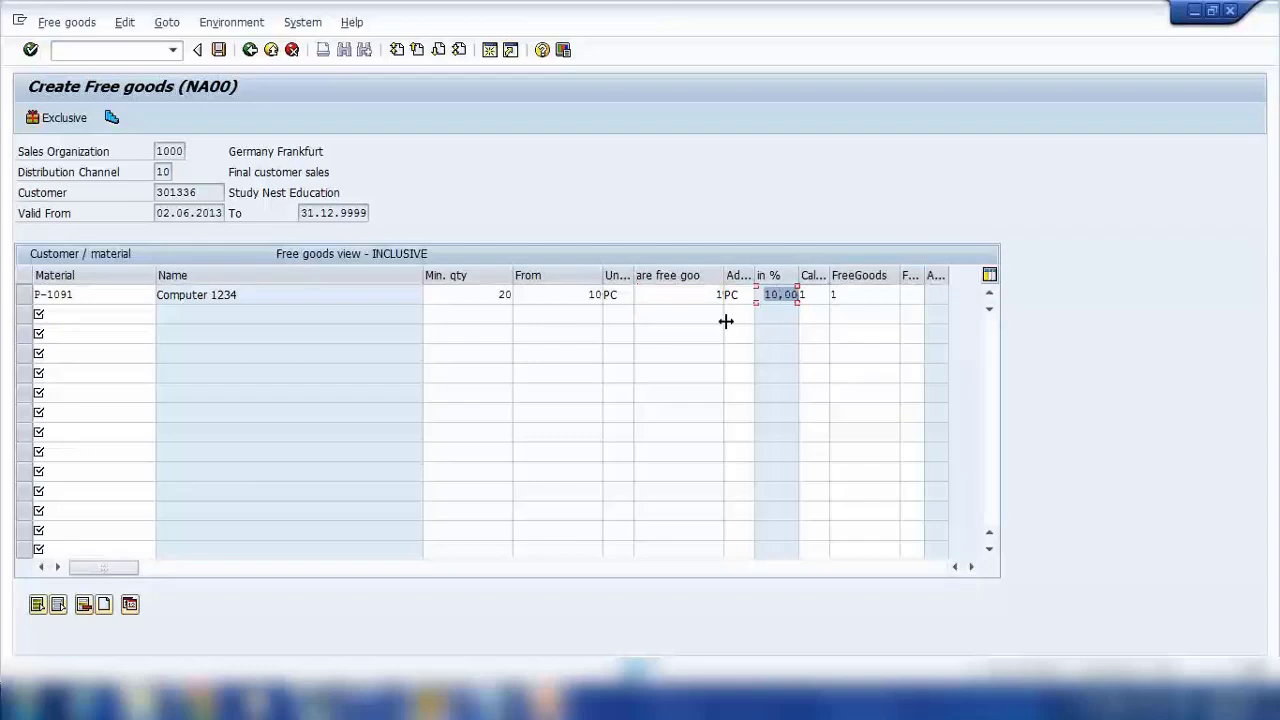
left_click(816, 294)
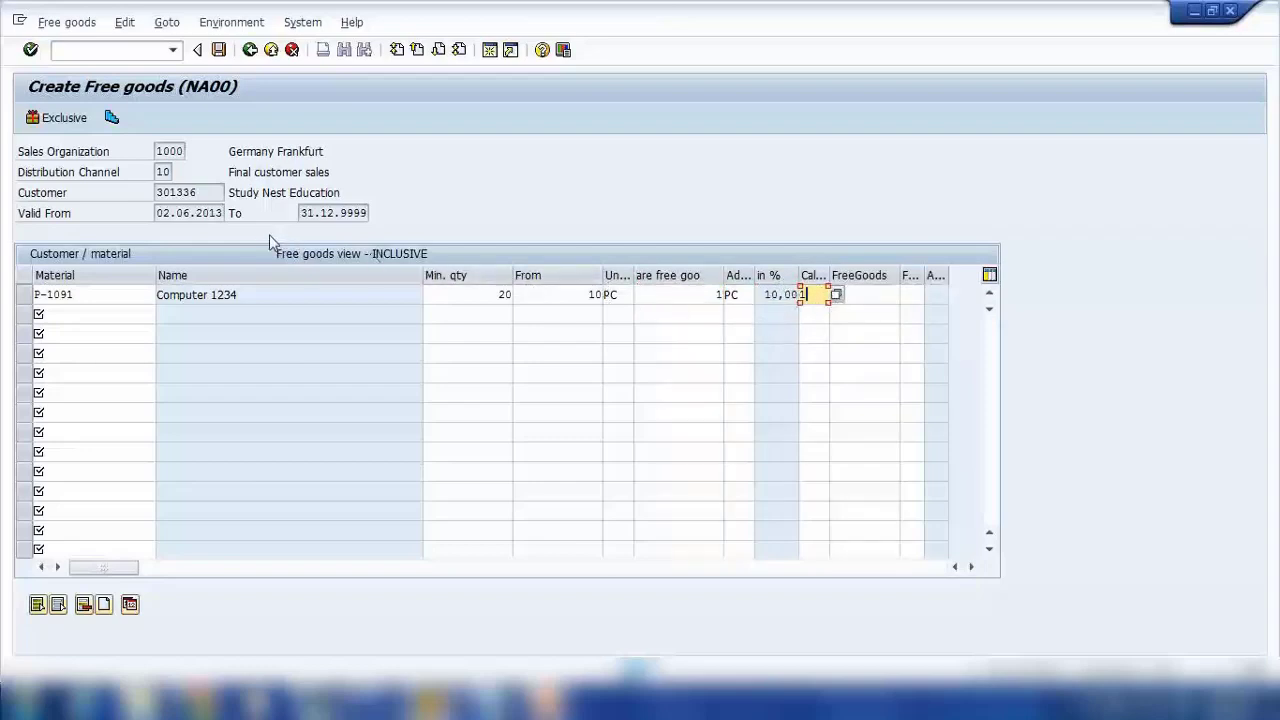
double_click(106, 294)
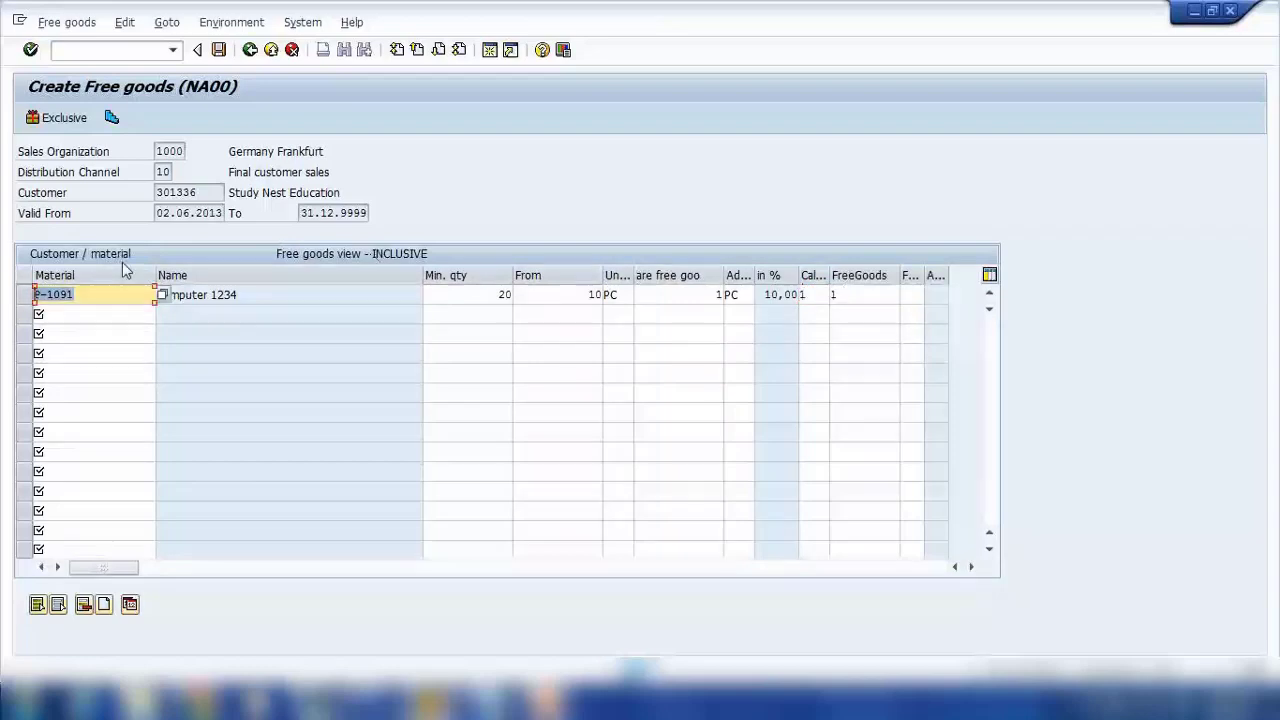
key("Home")
Step: Save the NA00 free-goods record and start a new sales order with /nva01
left_click(218, 49)
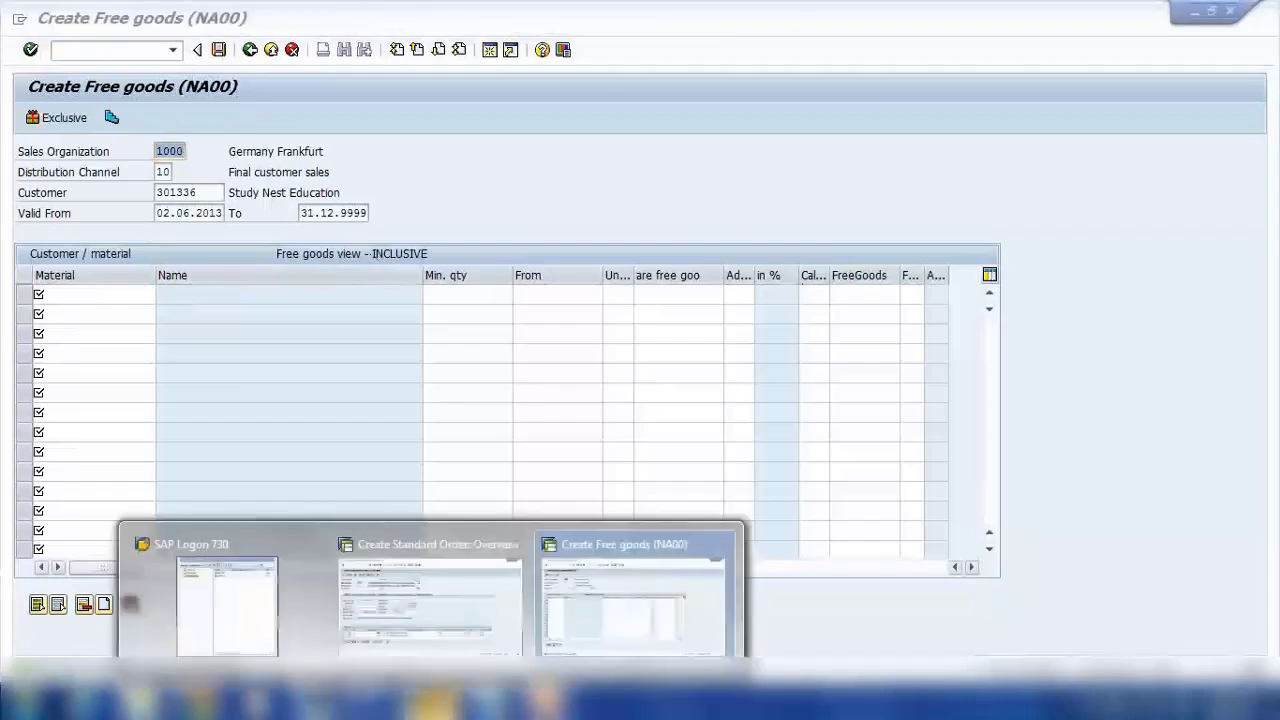
left_click(466, 605)
left_click(120, 57)
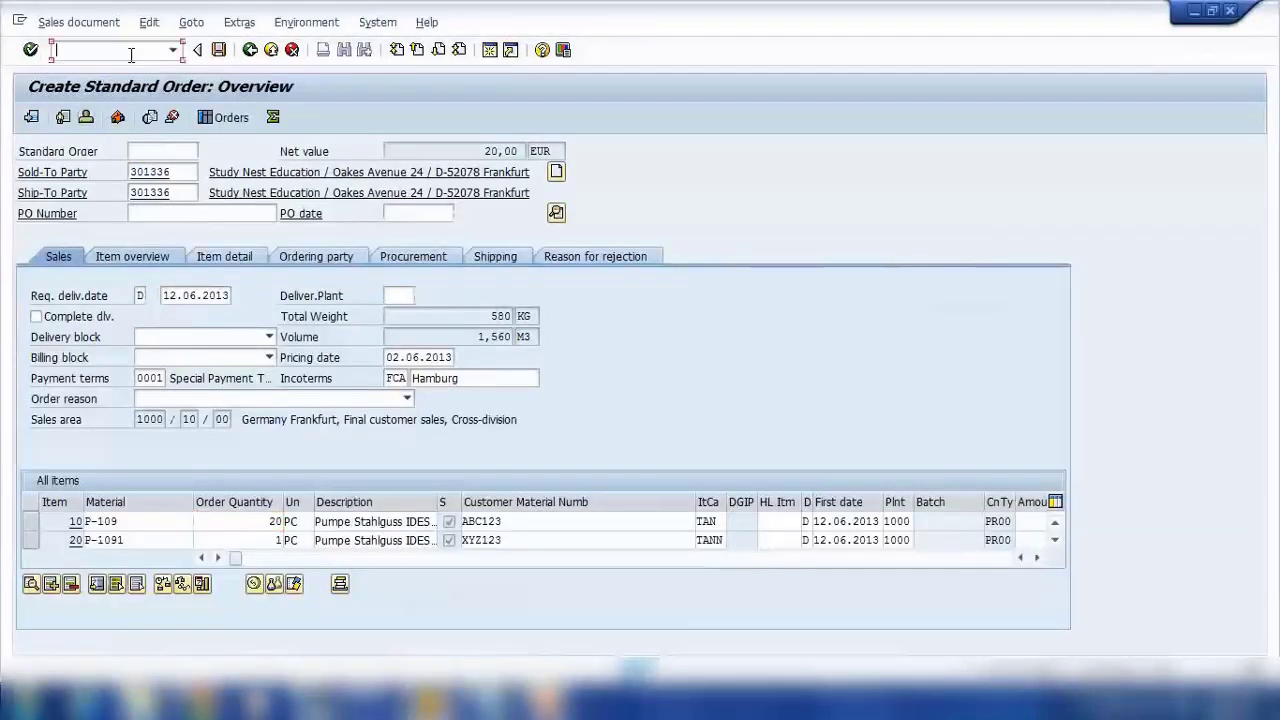
type("/nva01")
key("Return")
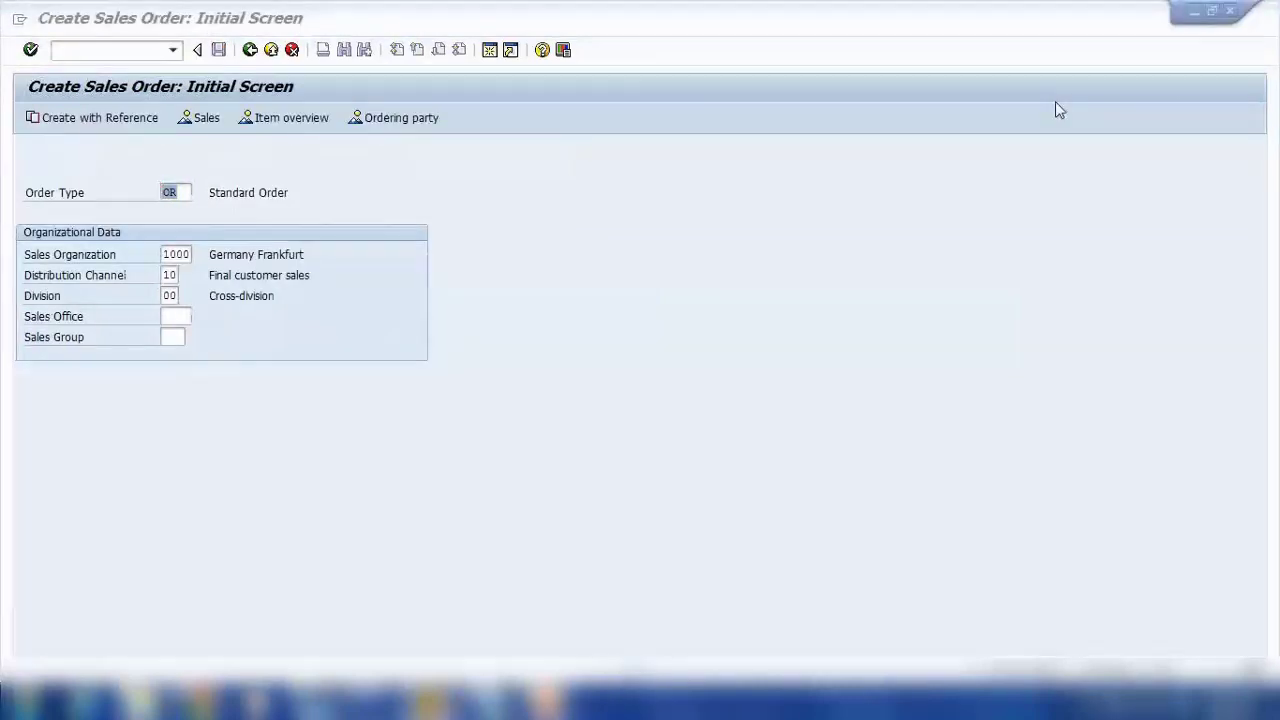
Step: Keep order type OR and enter the sold-to customer number
left_click(186, 192)
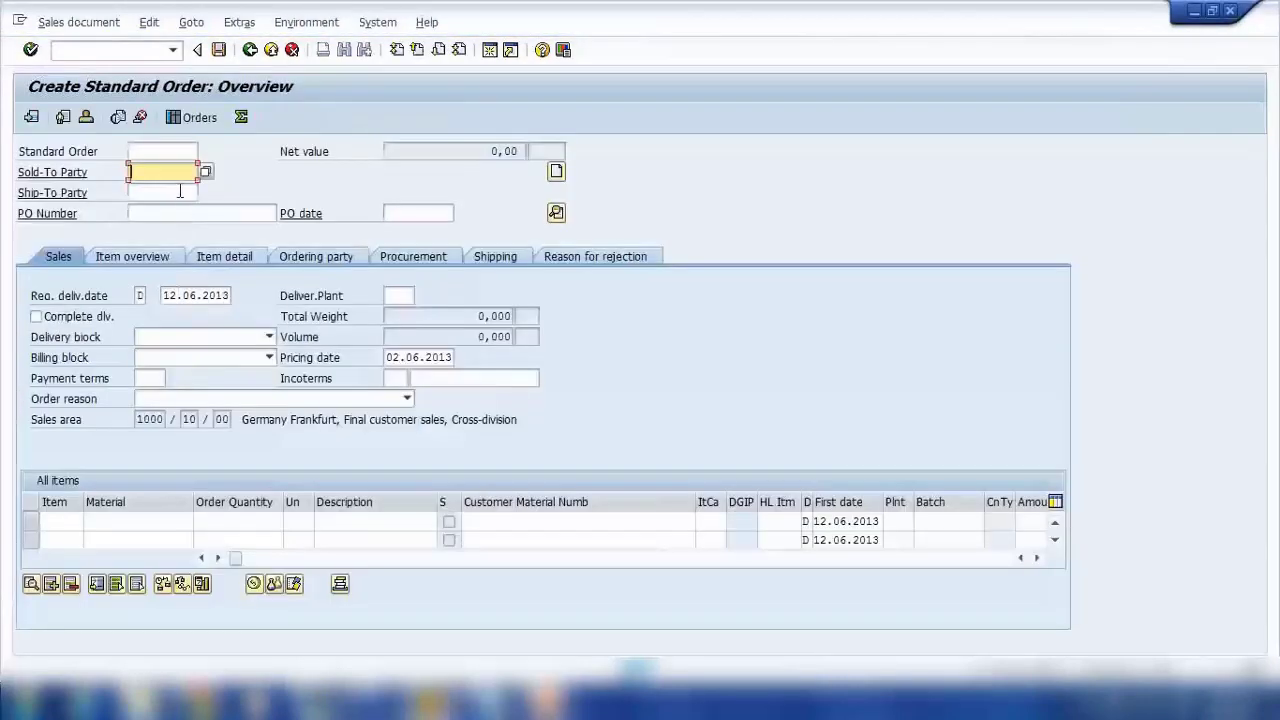
type("301336")
key("Return")
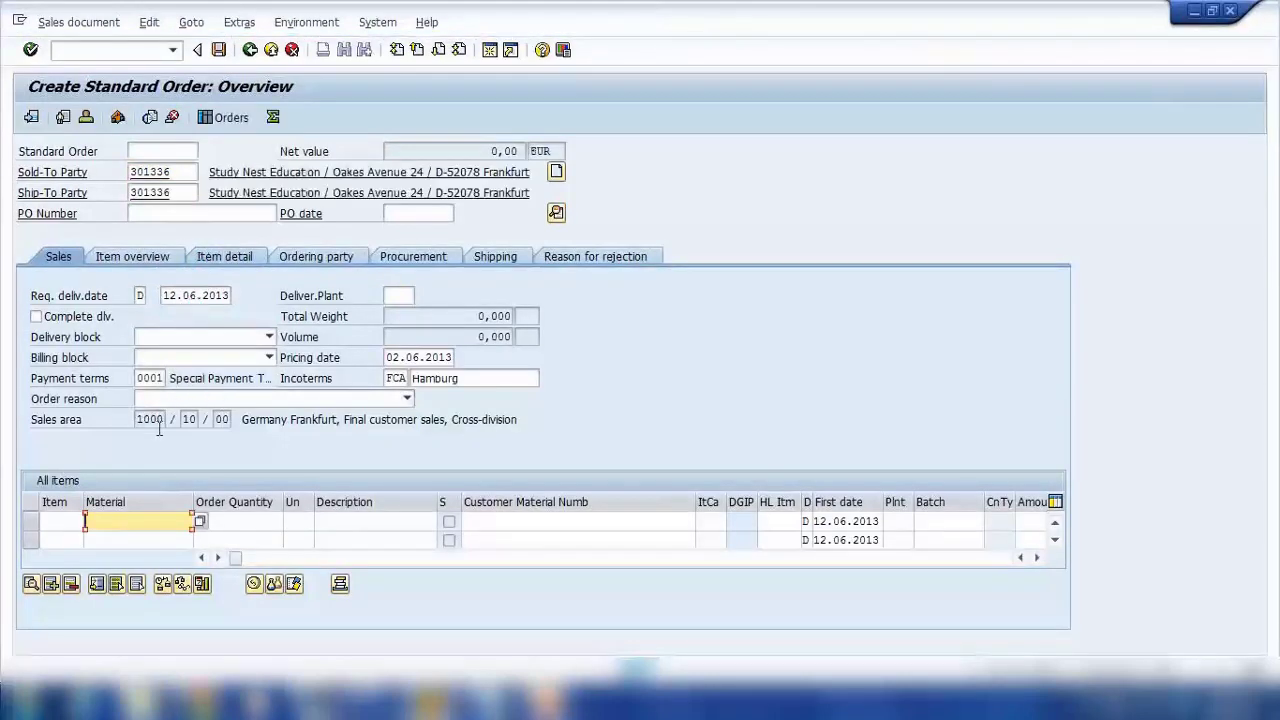
Step: Add item 10 for material P-1091 at 10 PC and accept the availability check
type("P-1091")
left_click(256, 517)
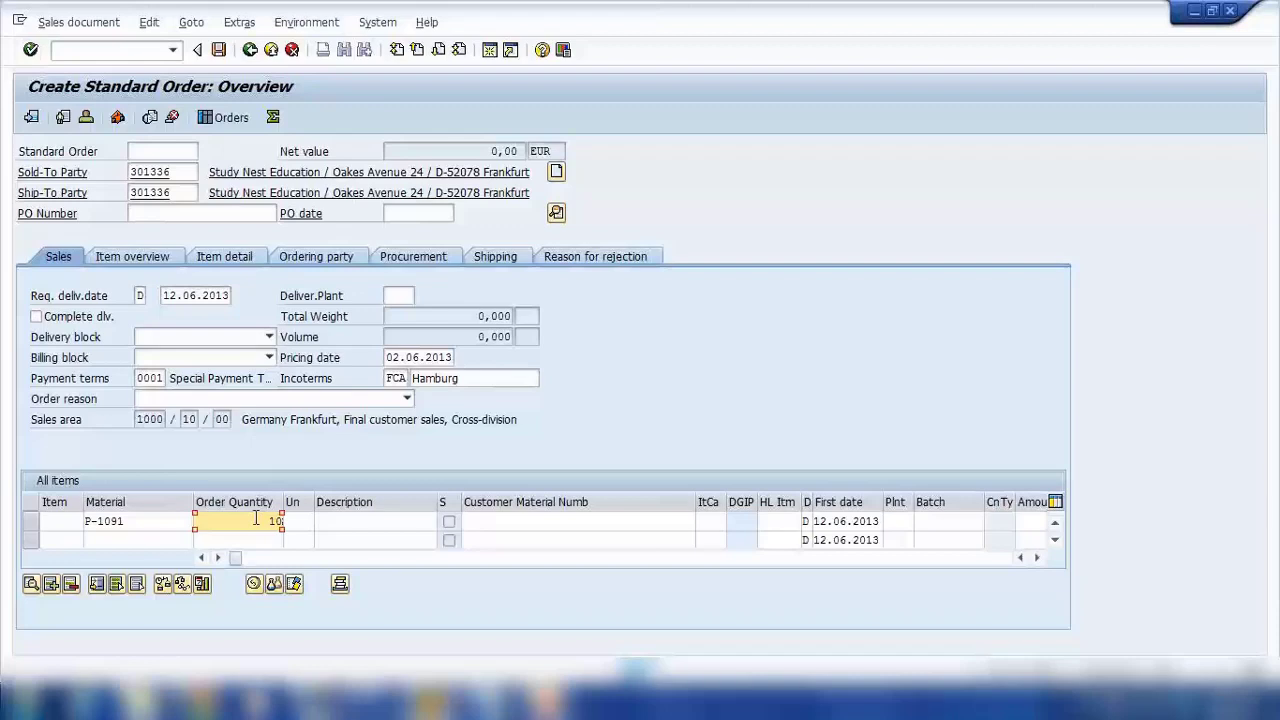
key("Return")
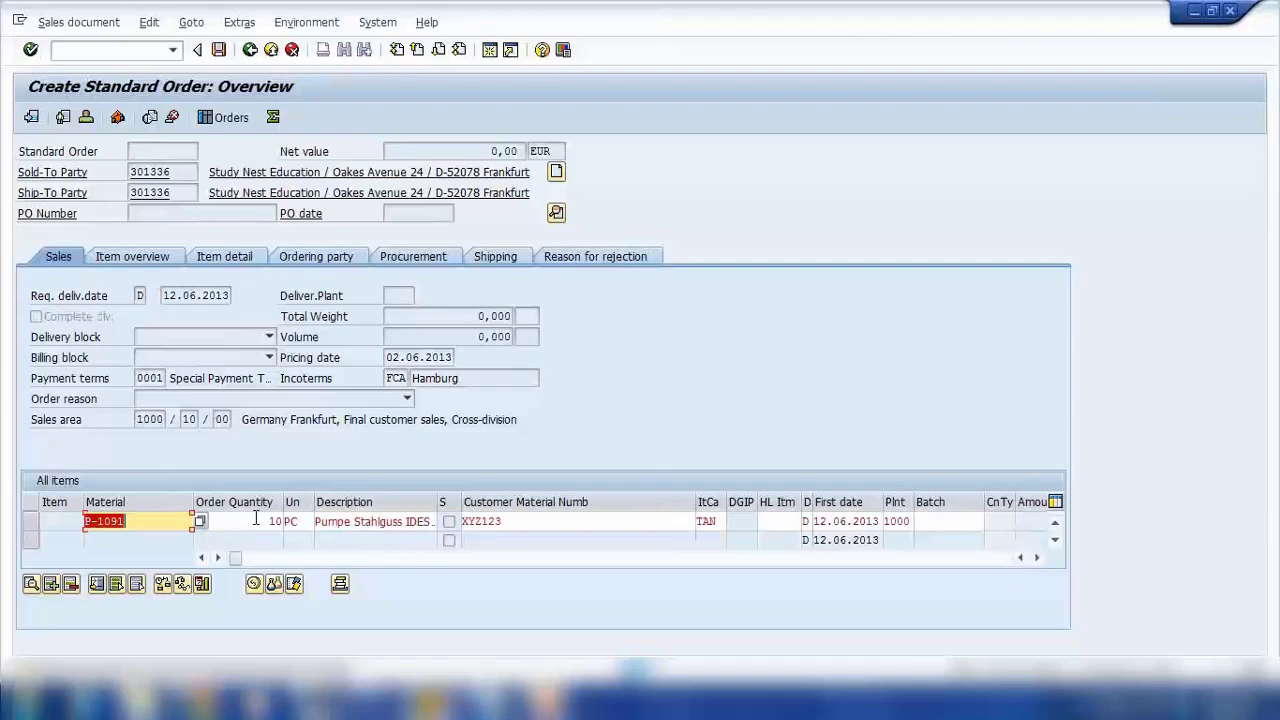
key("Return")
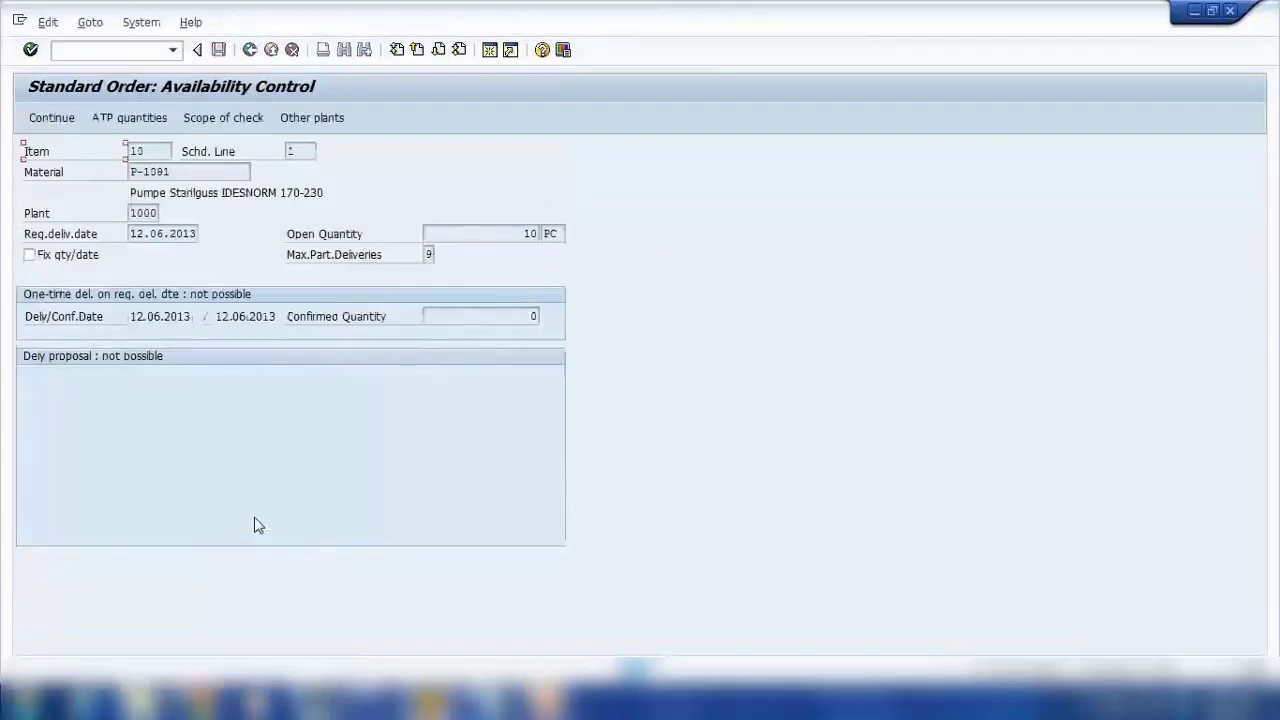
left_click(54, 119)
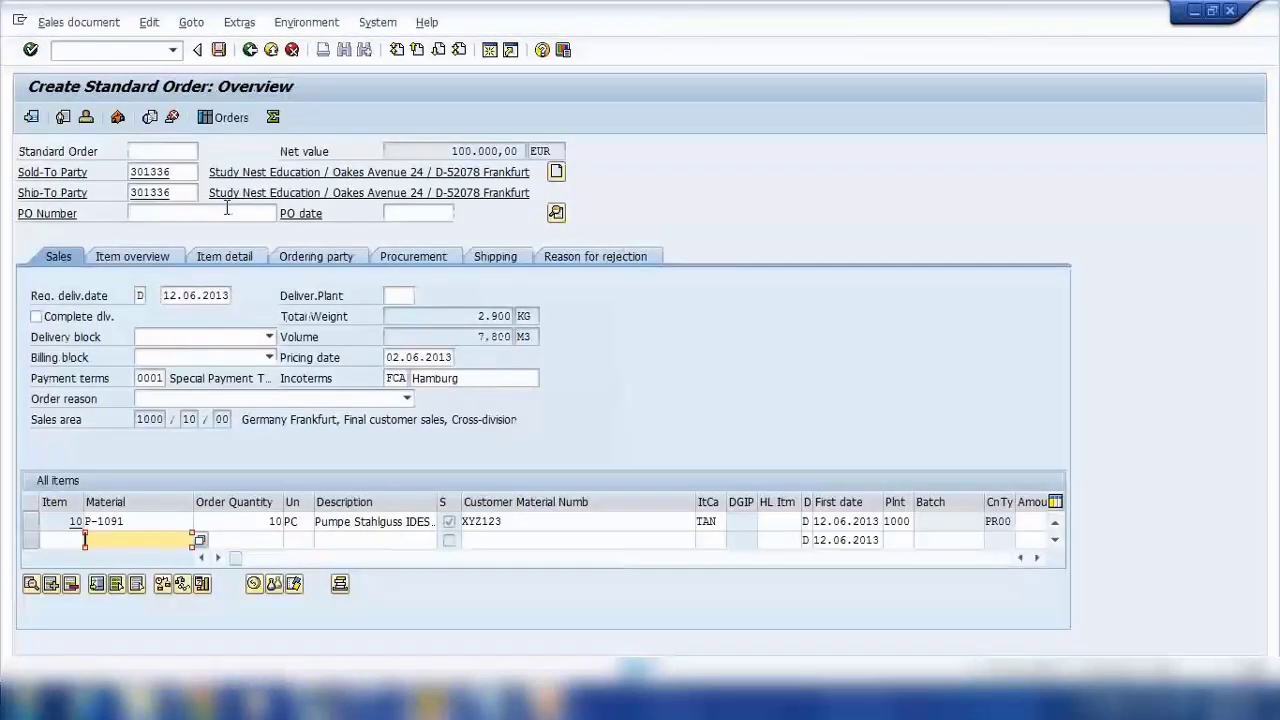
Step: Change item 10's quantity to 40 PC and accept availability, adding free item 11 with 4 PC TANN
double_click(268, 521)
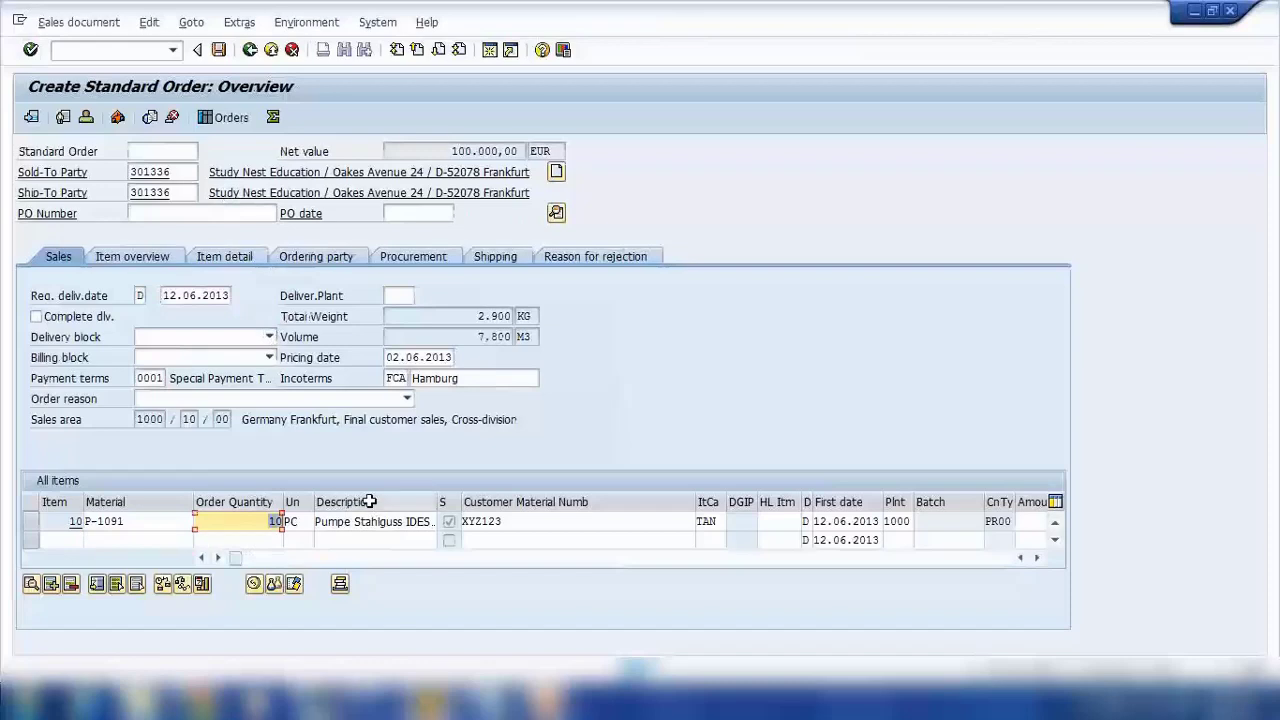
type("4")
key("Return")
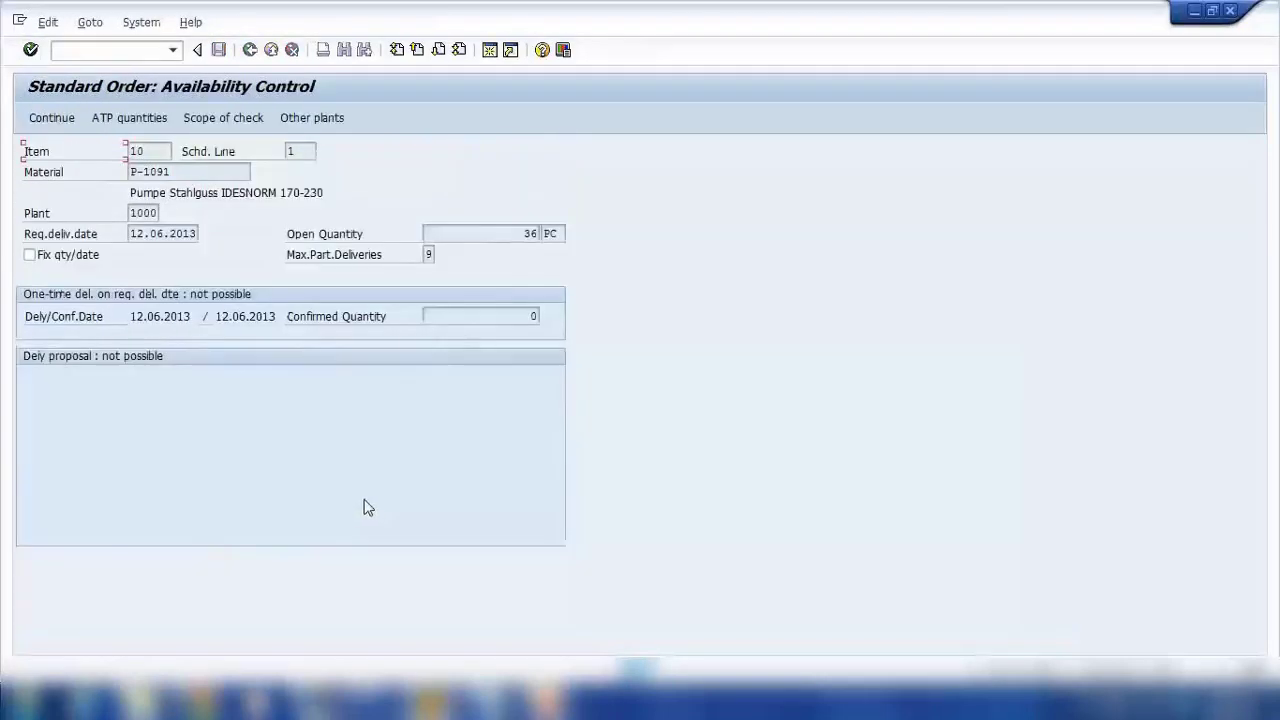
left_click(51, 117)
left_click(50, 118)
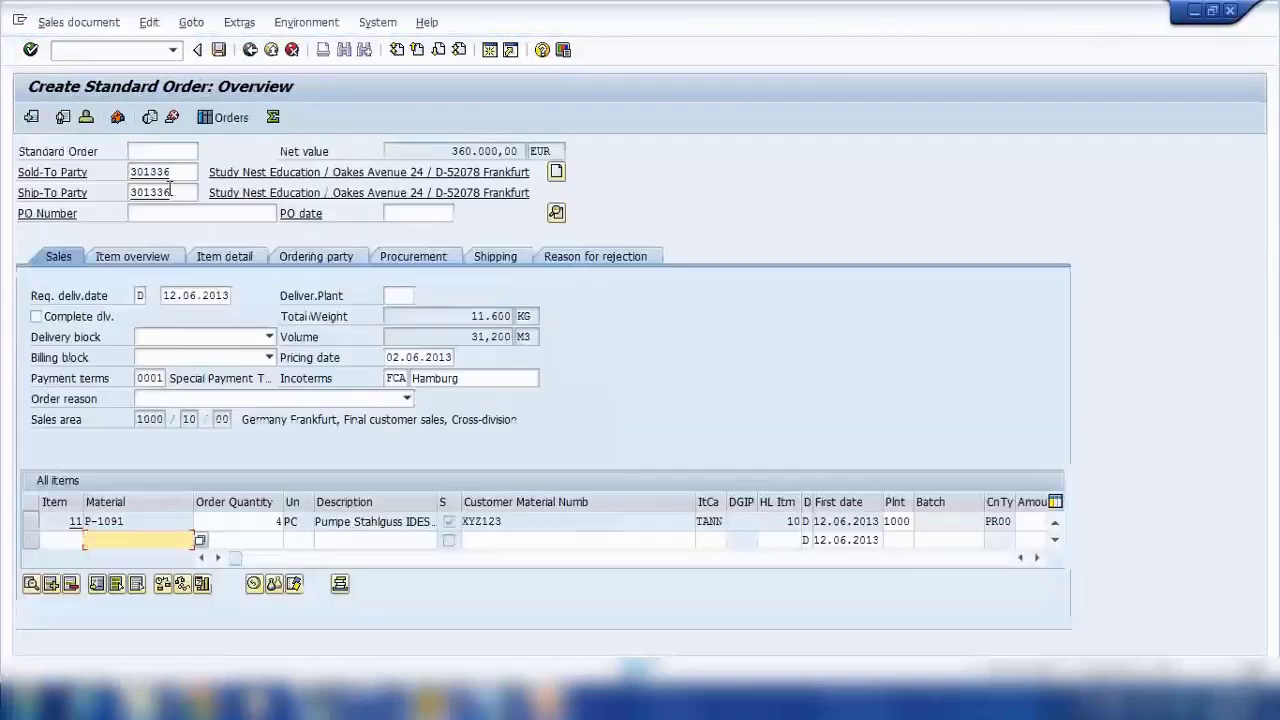
left_click(1055, 521)
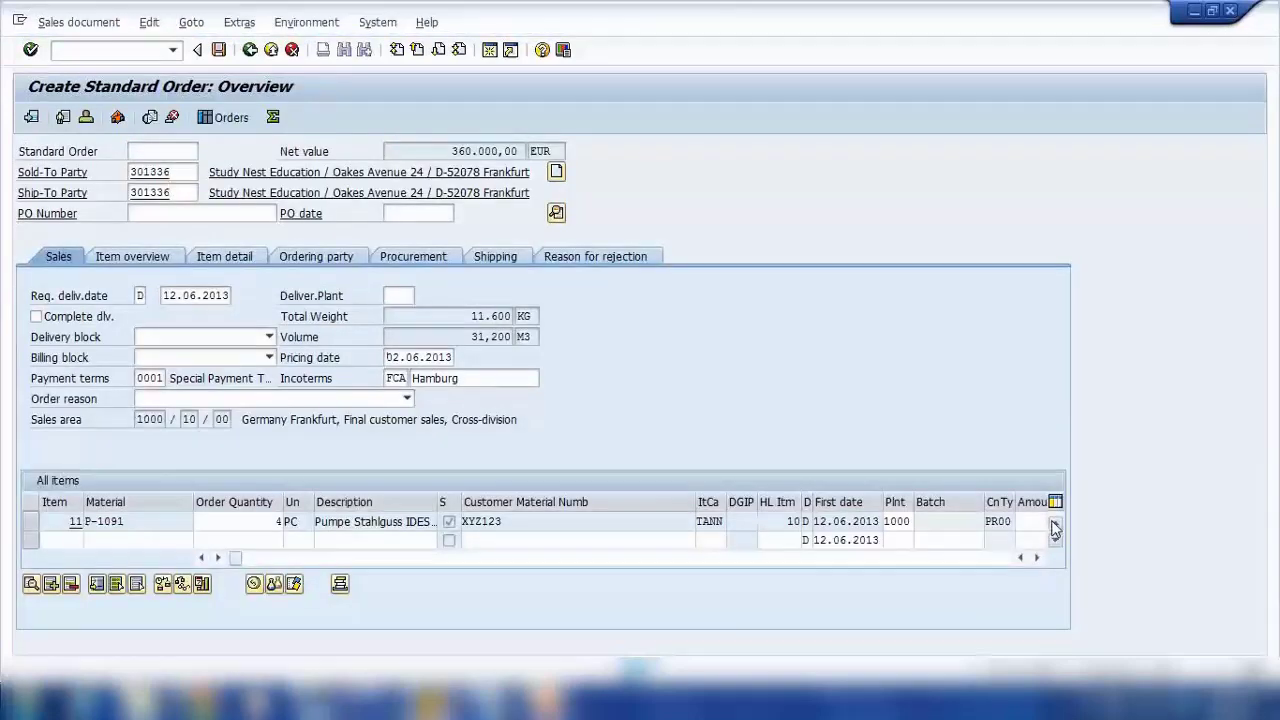